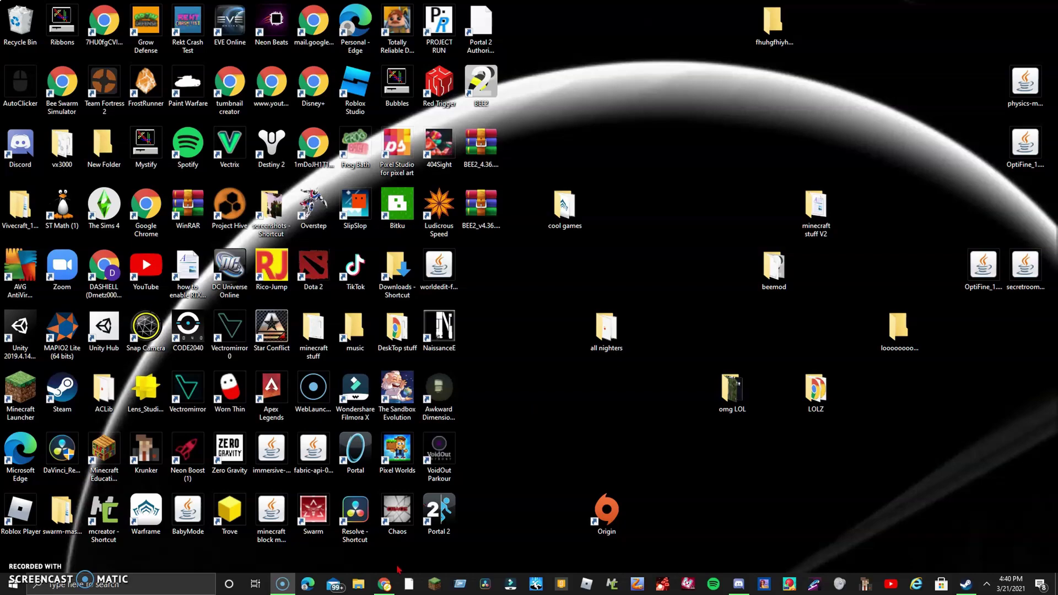
Step: Compare the BEE2 4.36.1 release assets with the 4.36.0 Packages release on GitHub
left_click(384, 546)
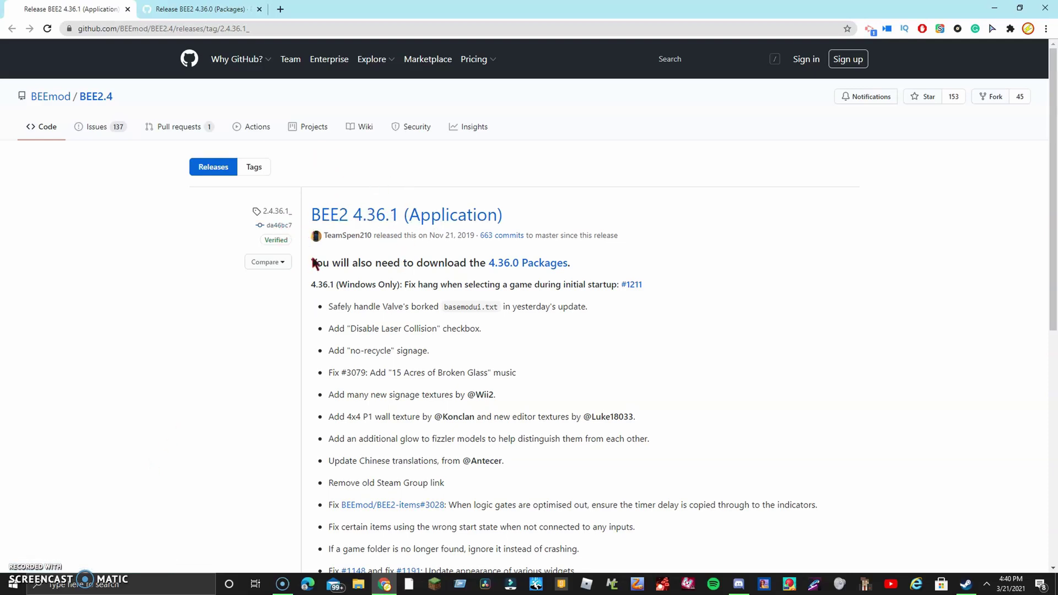
left_click(199, 9)
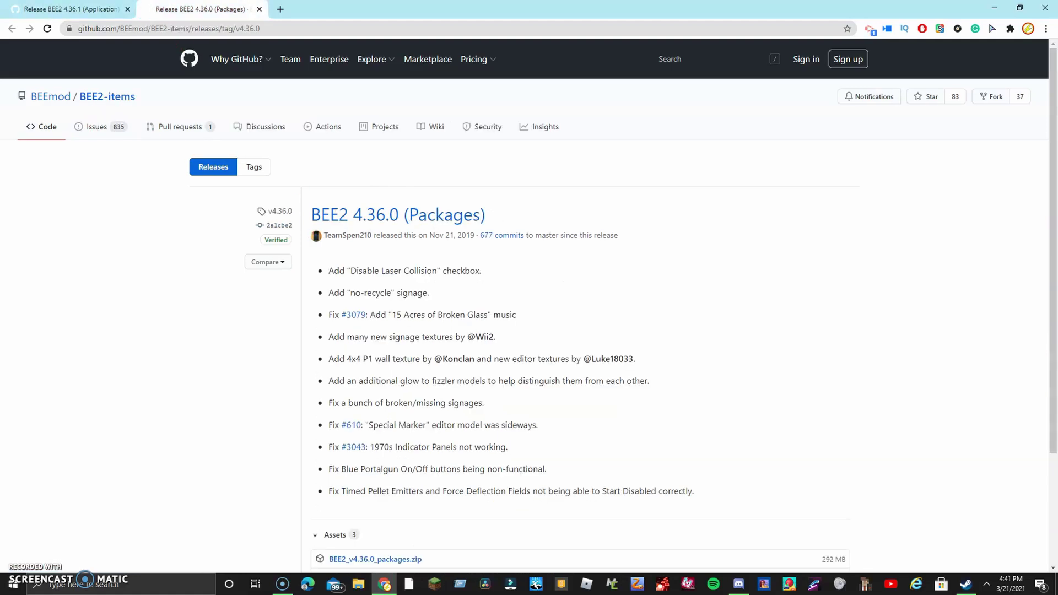
left_click(79, 9)
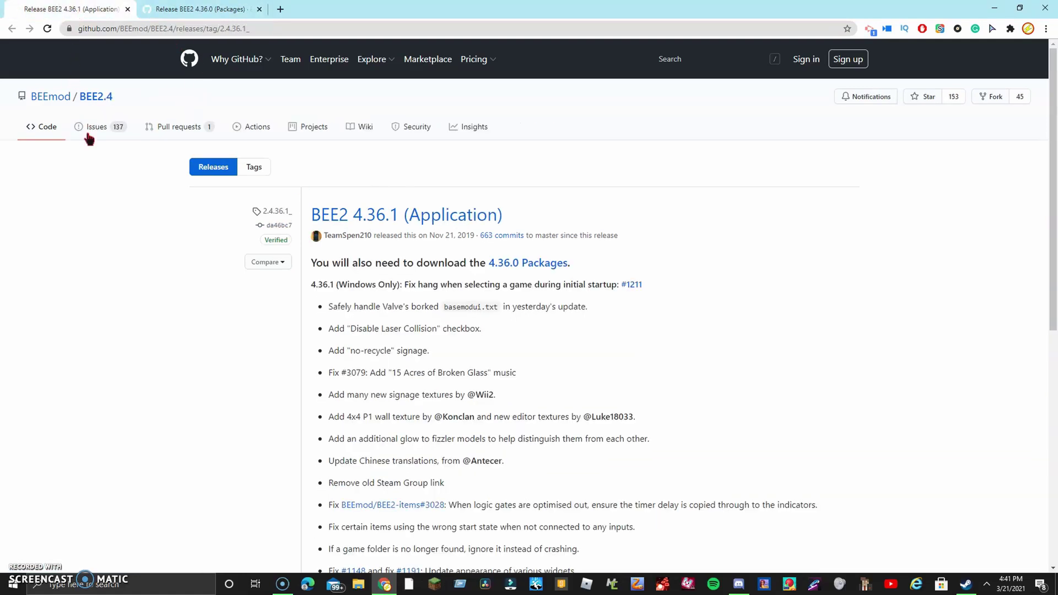
scroll(440, 389, "down", 1)
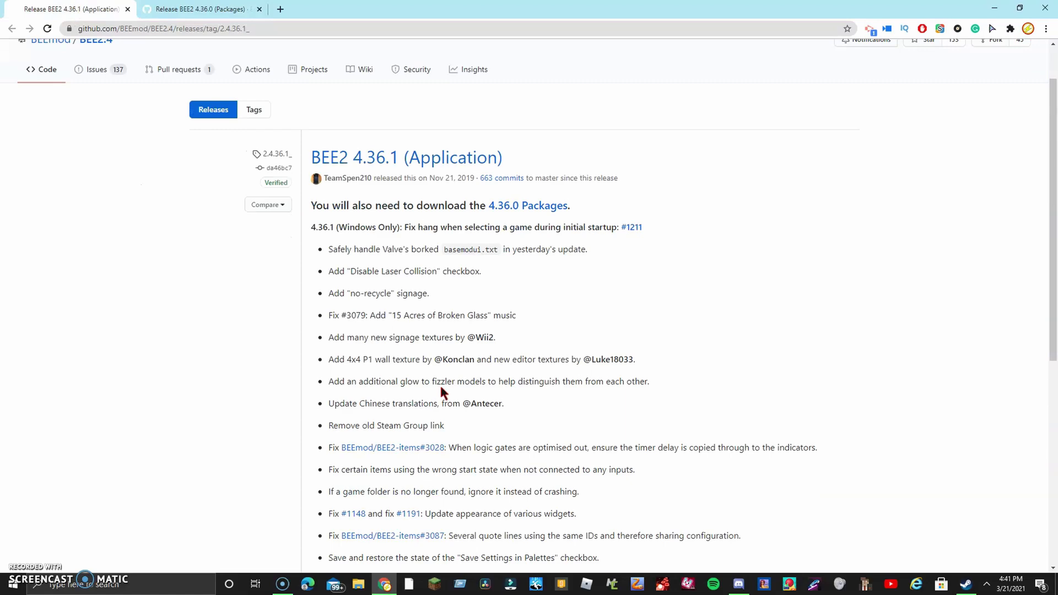
scroll(430, 386, "down", 2)
scroll(406, 396, "down", 2)
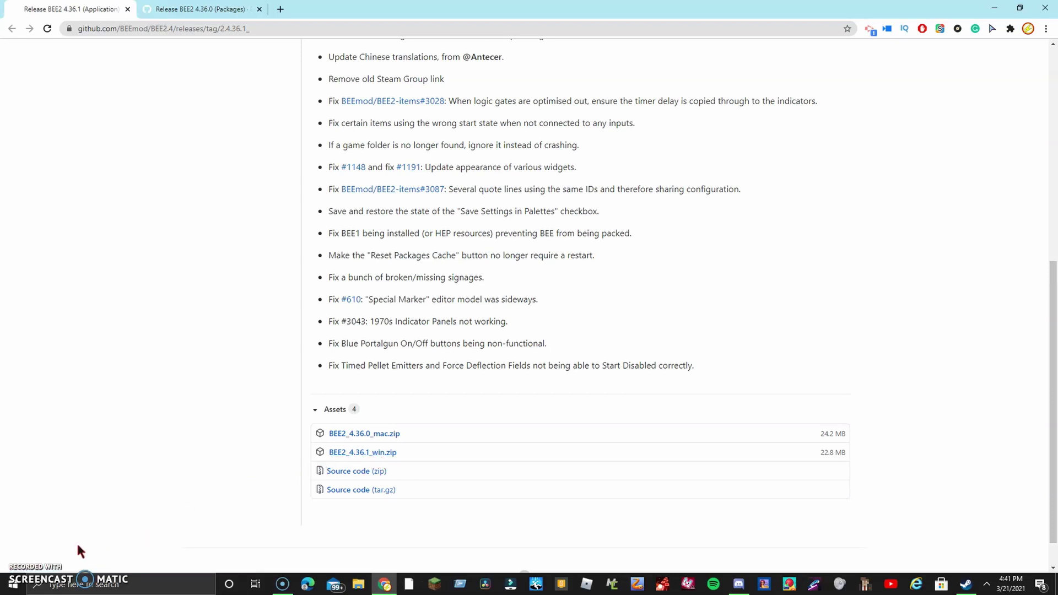
key("ctrl+Tab")
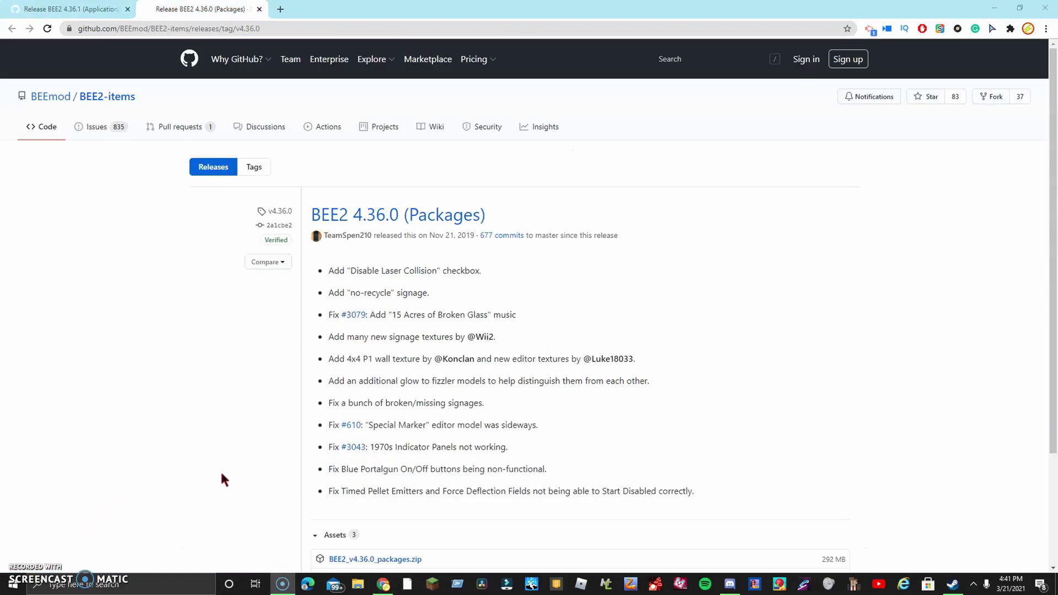
scroll(185, 383, "down", 3)
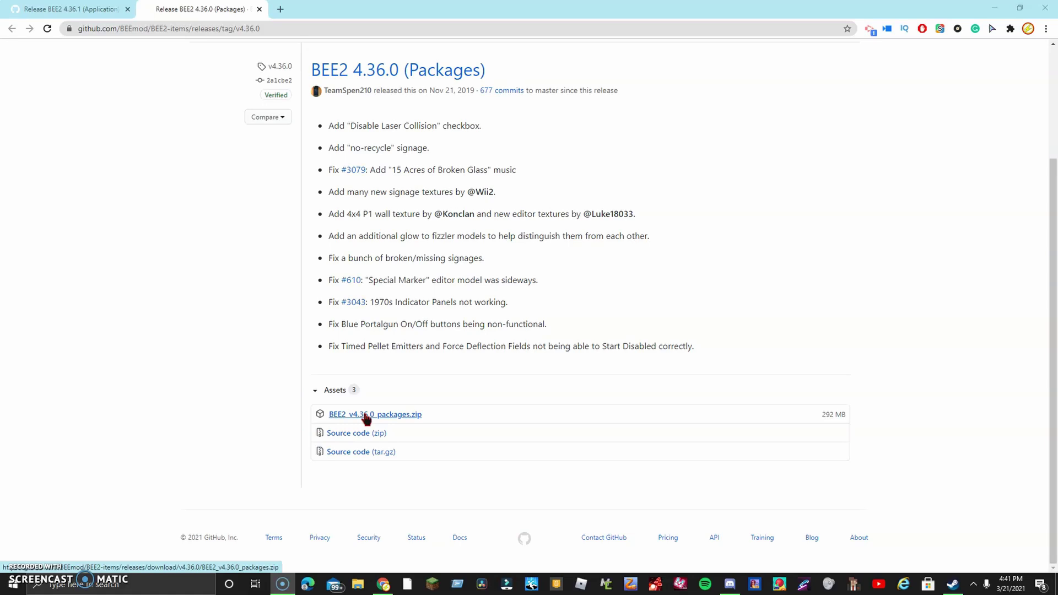
scroll(356, 388, "up", 2)
scroll(350, 356, "down", 2)
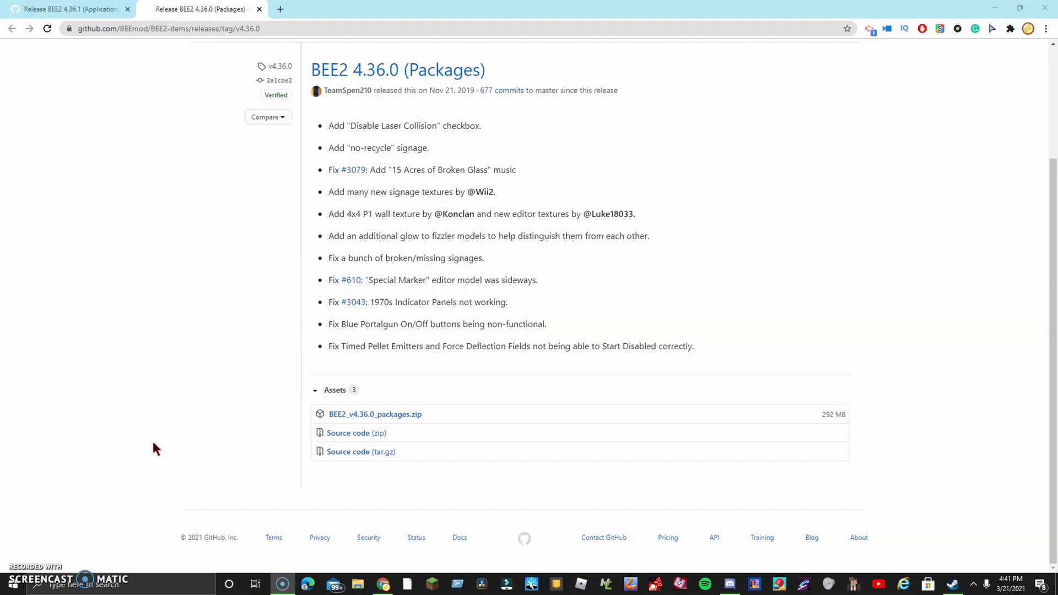
Step: Minimise Chrome with Win+D to reveal the desktop's BEE2 archives
key("super+d")
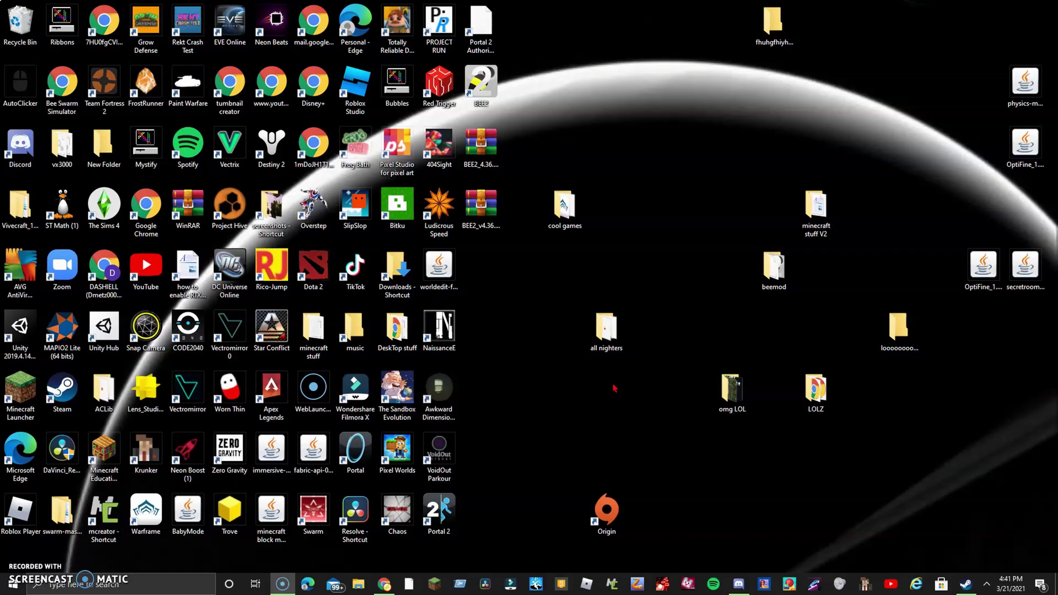
Step: Make a new folder on the desktop and name it beemod2
left_click(481, 153)
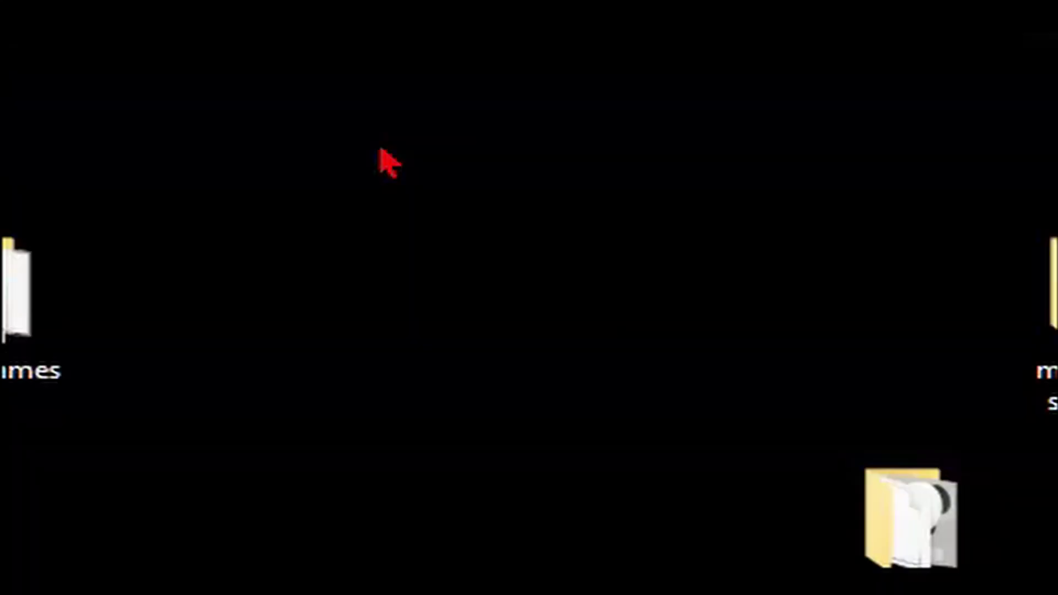
right_click(653, 172)
mouse_move(529, 538)
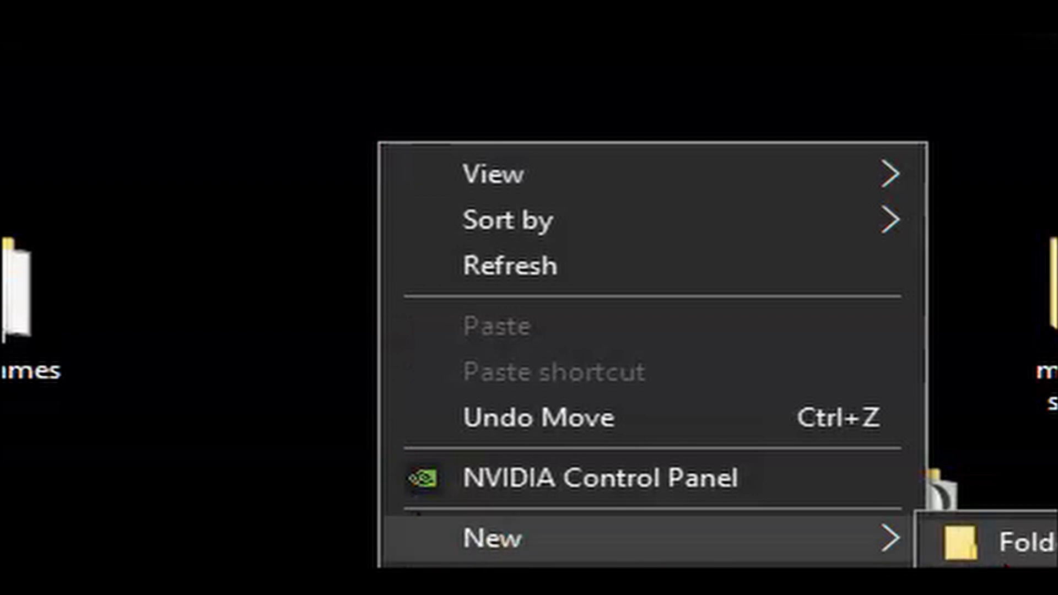
left_click(1018, 542)
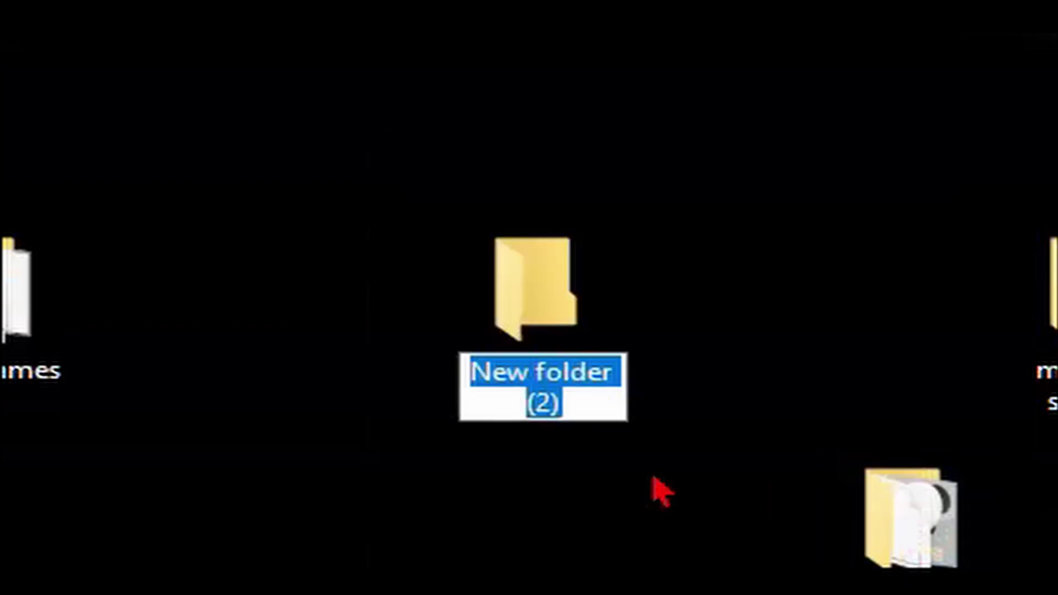
type("beemod")
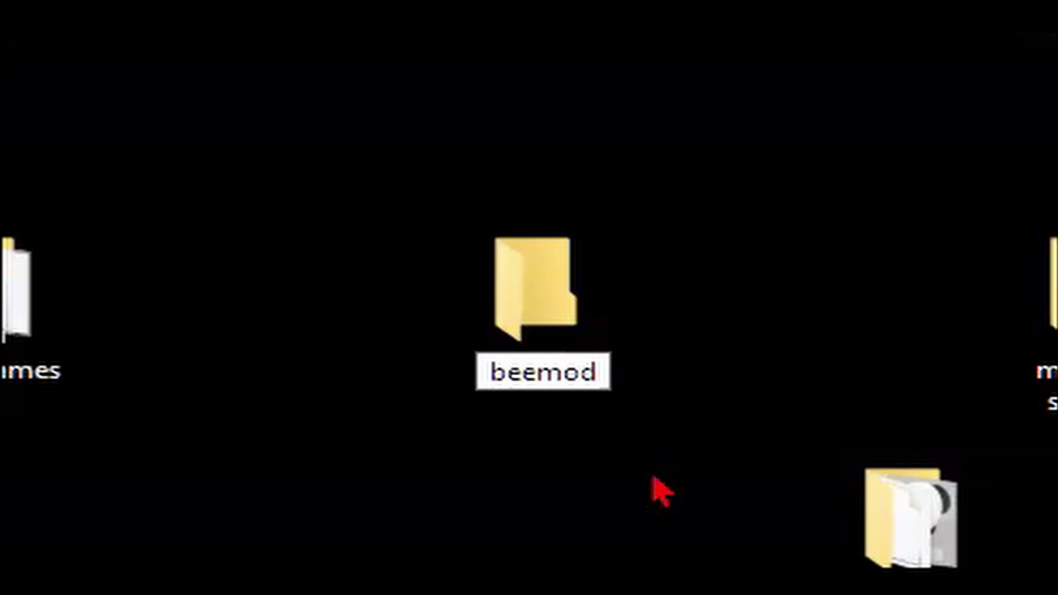
type("2")
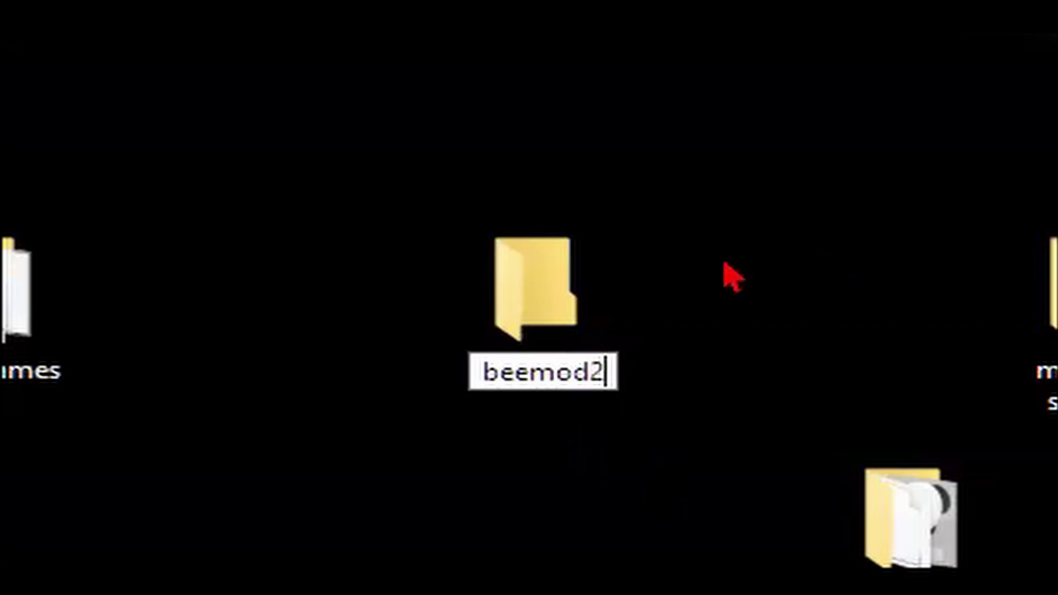
left_click(310, 71)
left_click(252, 119)
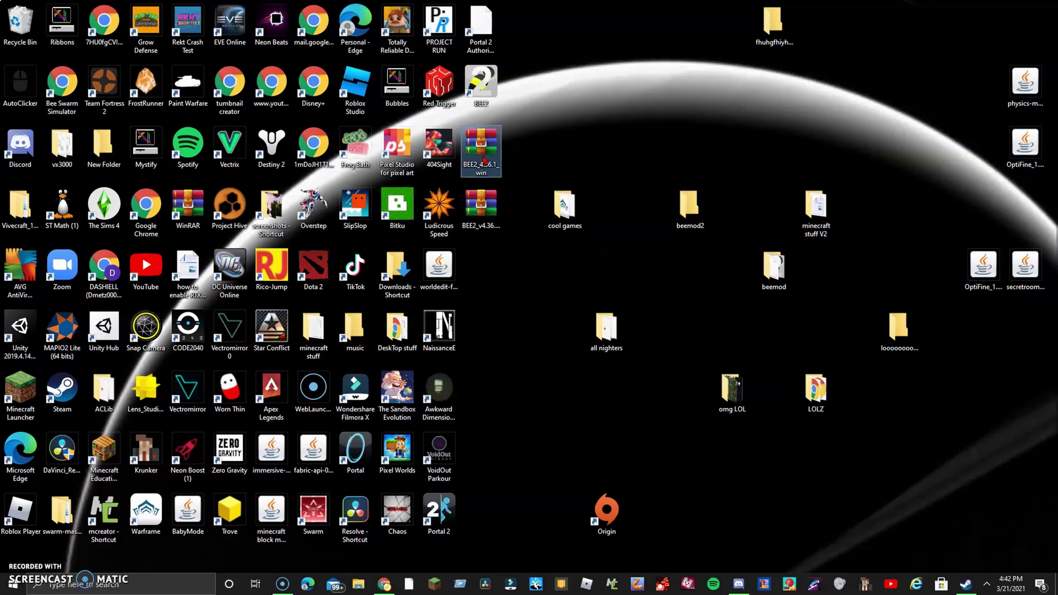
Step: Extract BEE2_4.36.1_win into beemod2, then bring up extraction settings for the packages archive
right_click(383, 67)
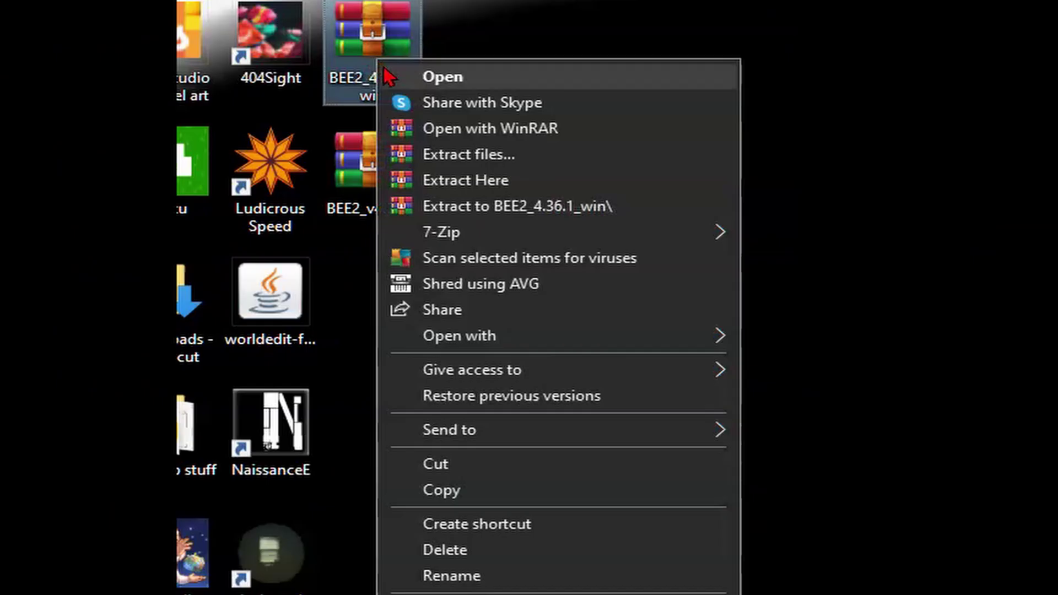
left_click(434, 155)
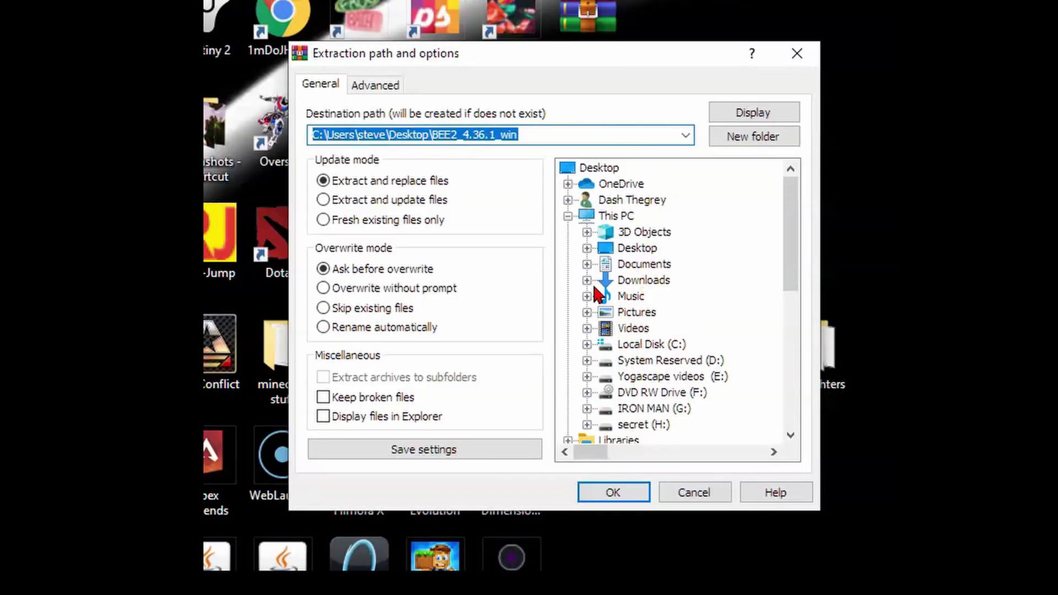
scroll(496, 306, "down", 2)
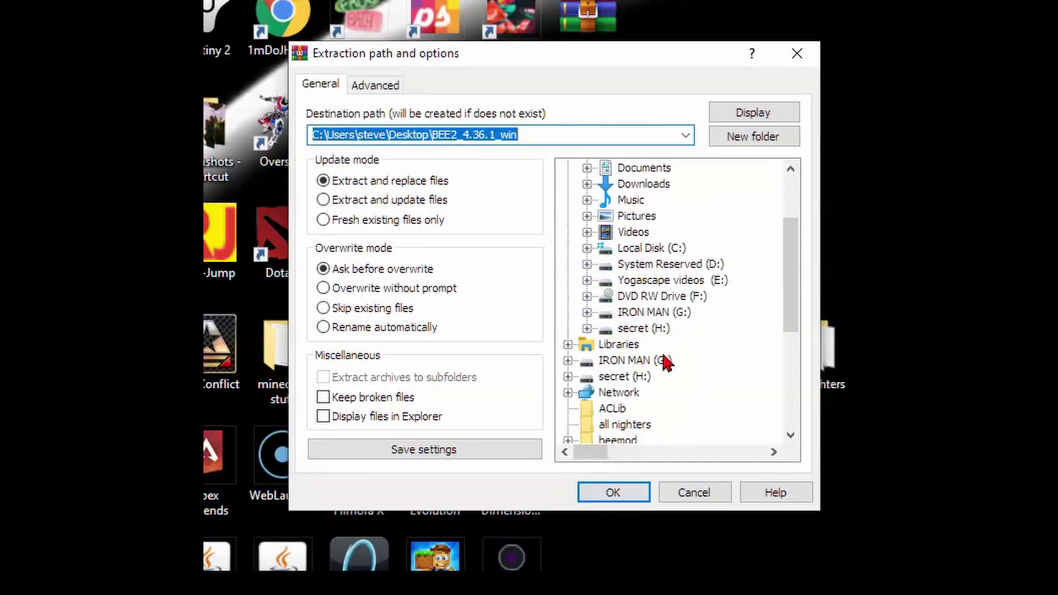
scroll(522, 335, "down", 3)
left_click(626, 331)
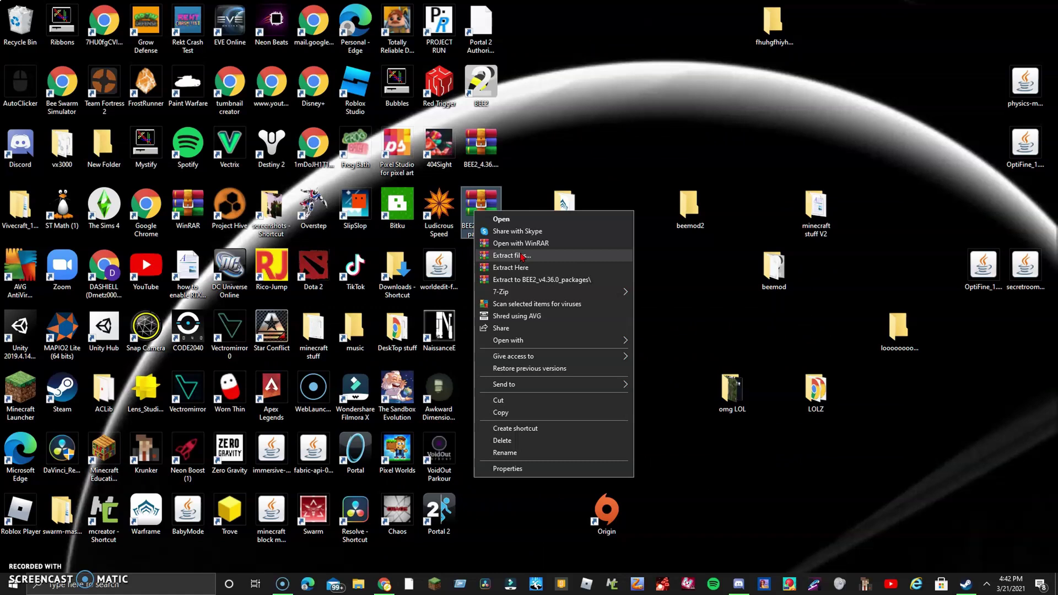
left_click(534, 207)
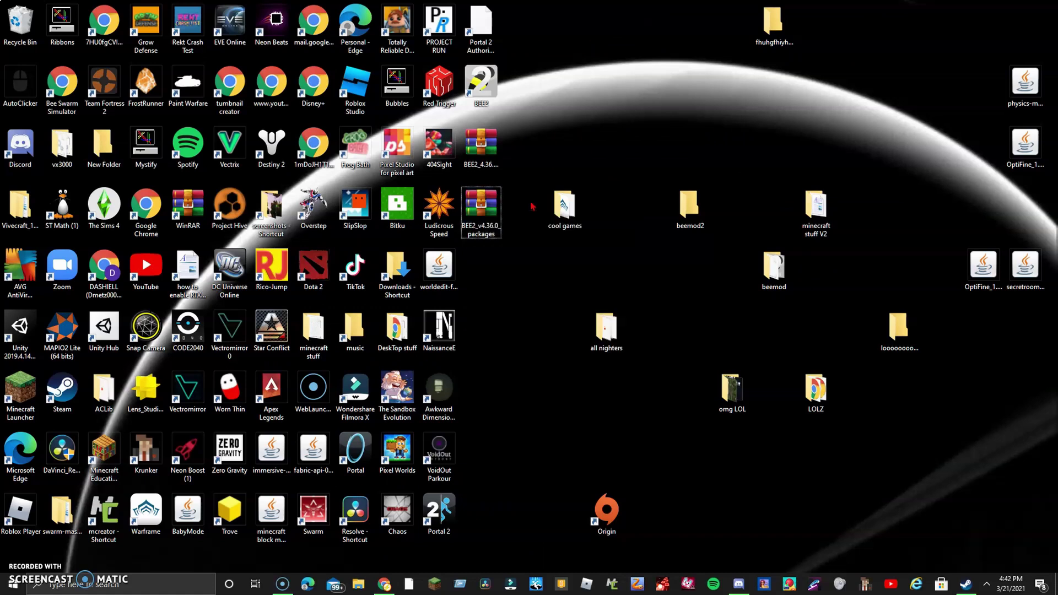
right_click(481, 220)
left_click(505, 264)
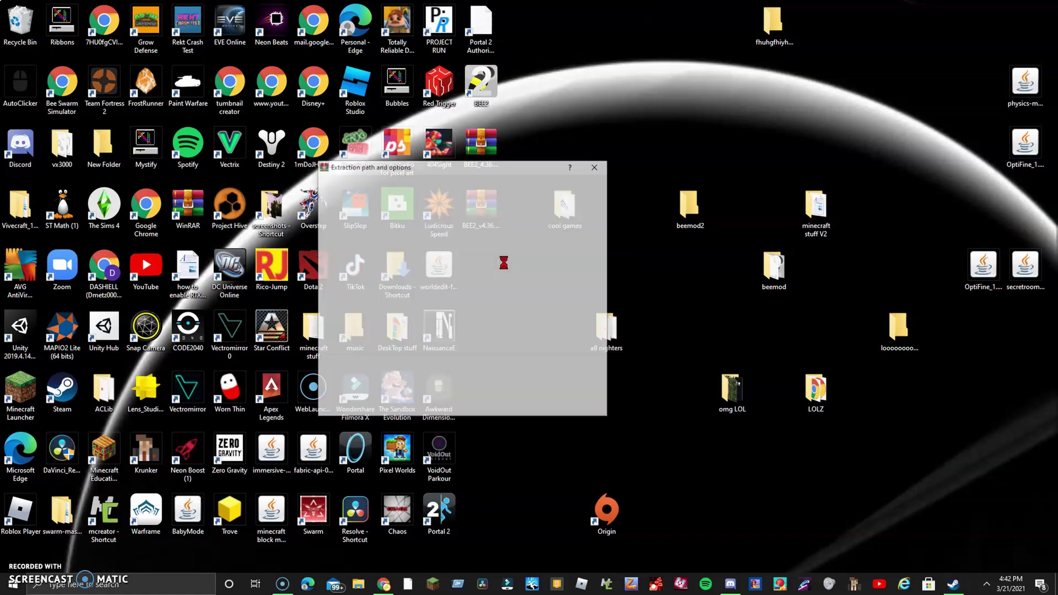
scroll(581, 405, "down", 3)
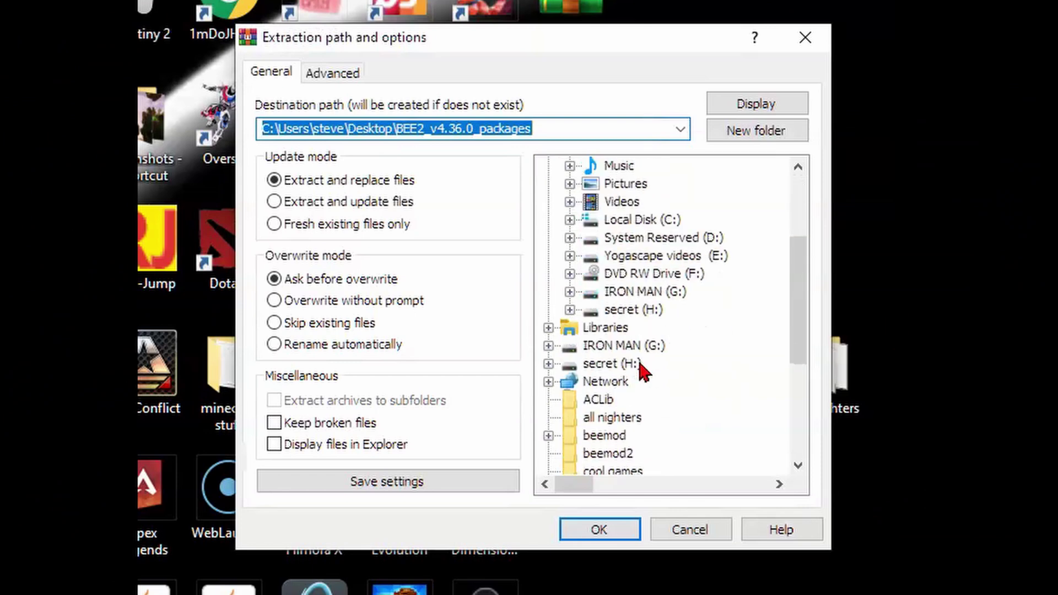
scroll(641, 364, "down", 1)
Step: Close the extraction dialog, open the beemod folder and maximise its window
left_click(805, 37)
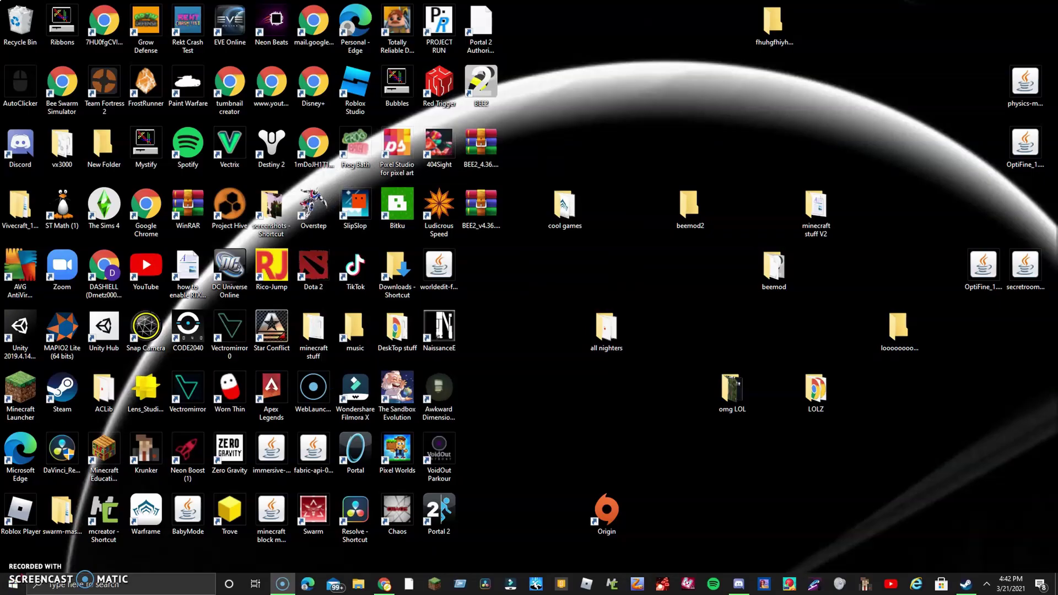
double_click(774, 269)
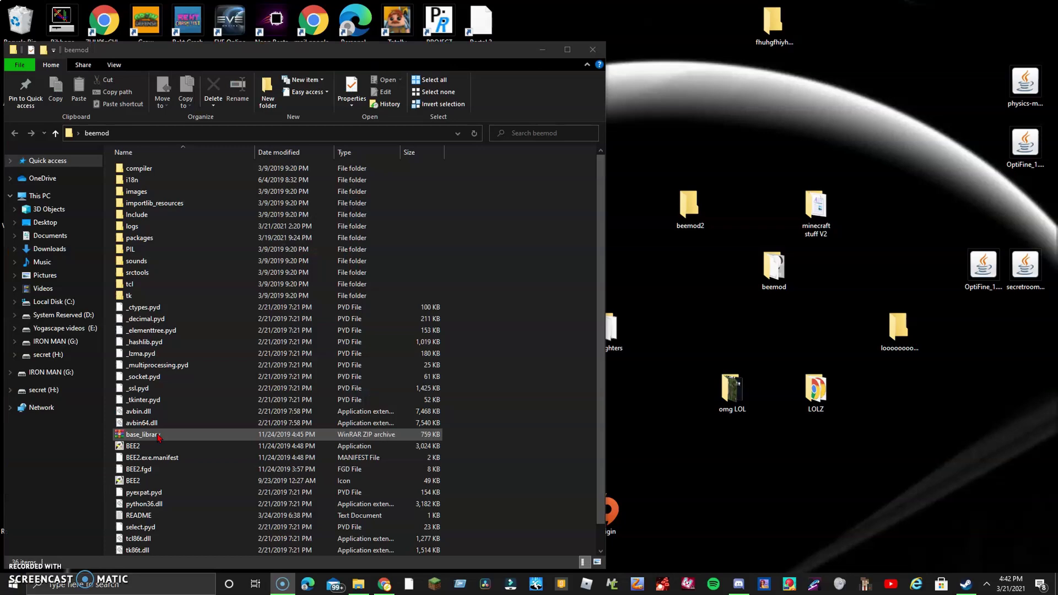
left_click(14, 584)
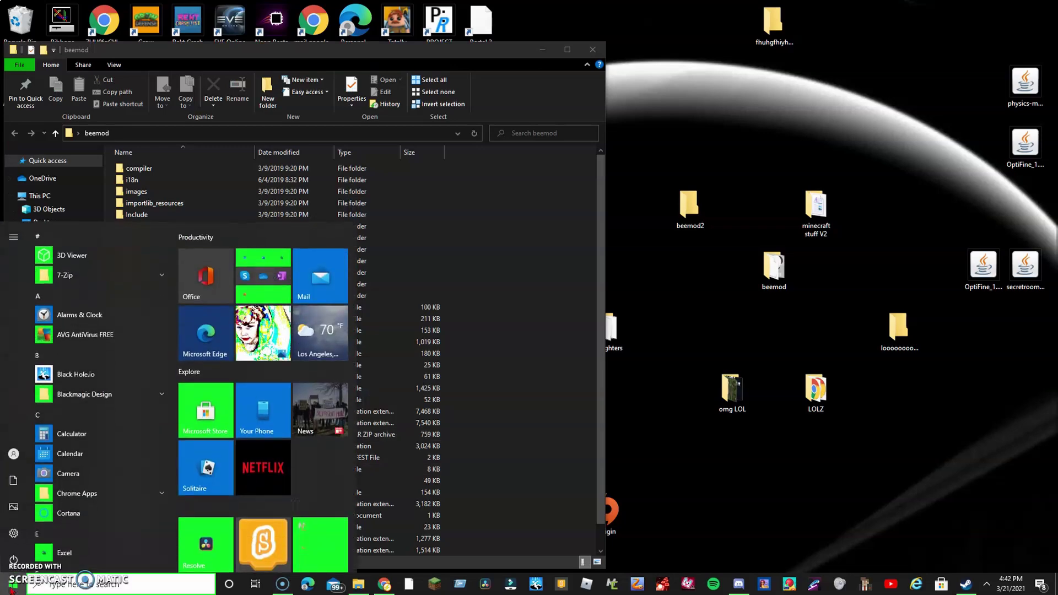
left_click(13, 584)
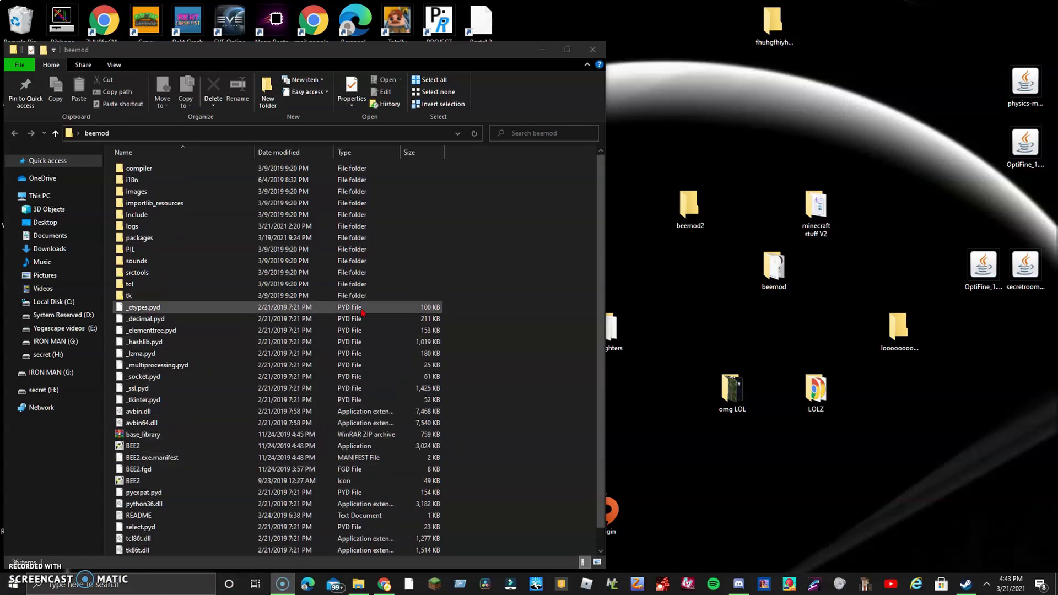
scroll(364, 347, "down", 1)
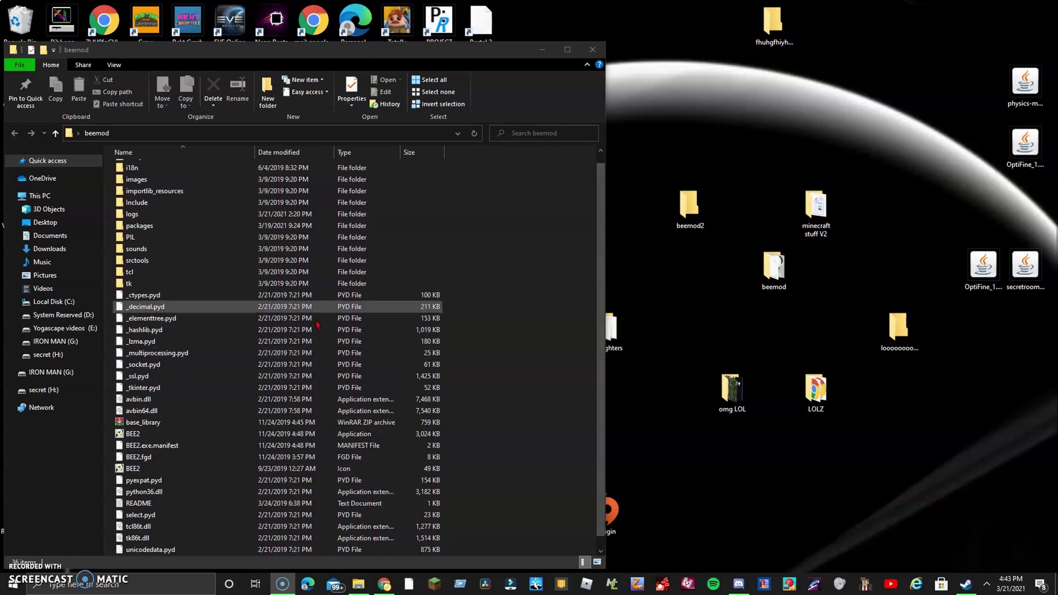
left_click(567, 50)
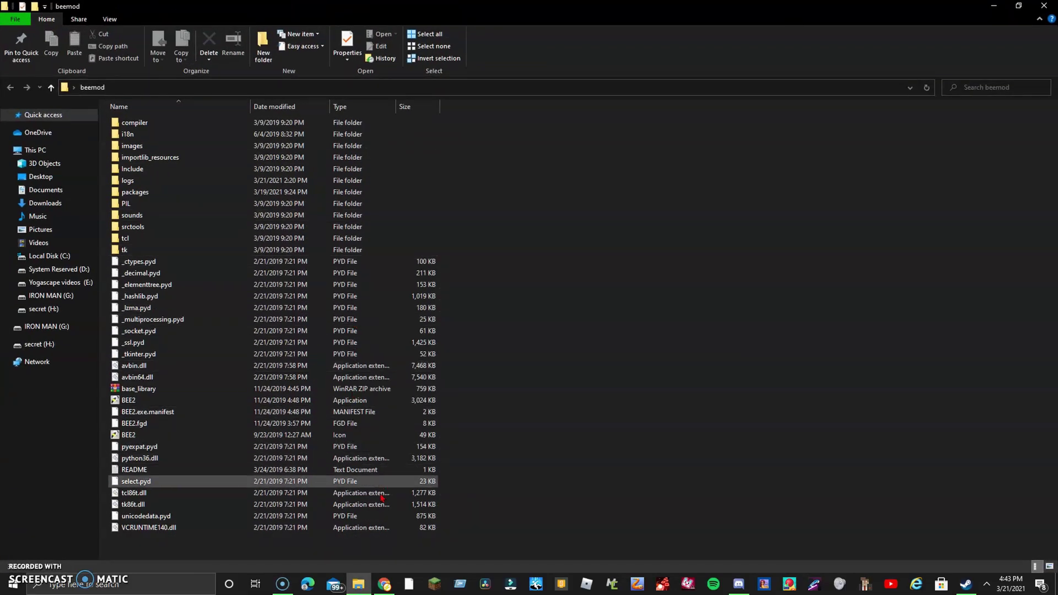
Step: Bring up and dismiss the recorder's taskbar options
left_click(281, 583)
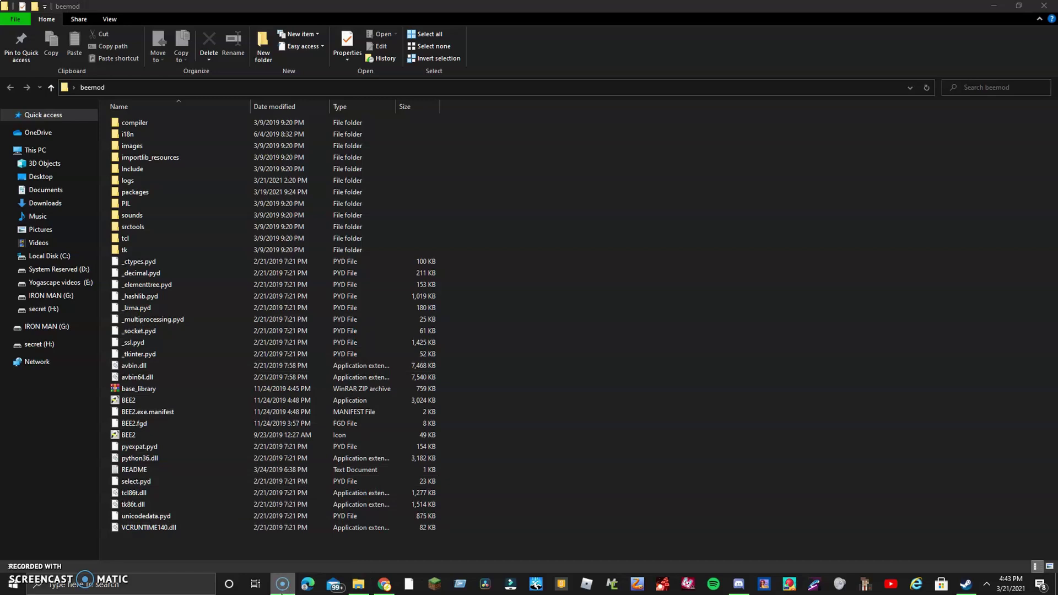
right_click(282, 584)
left_click(40, 506)
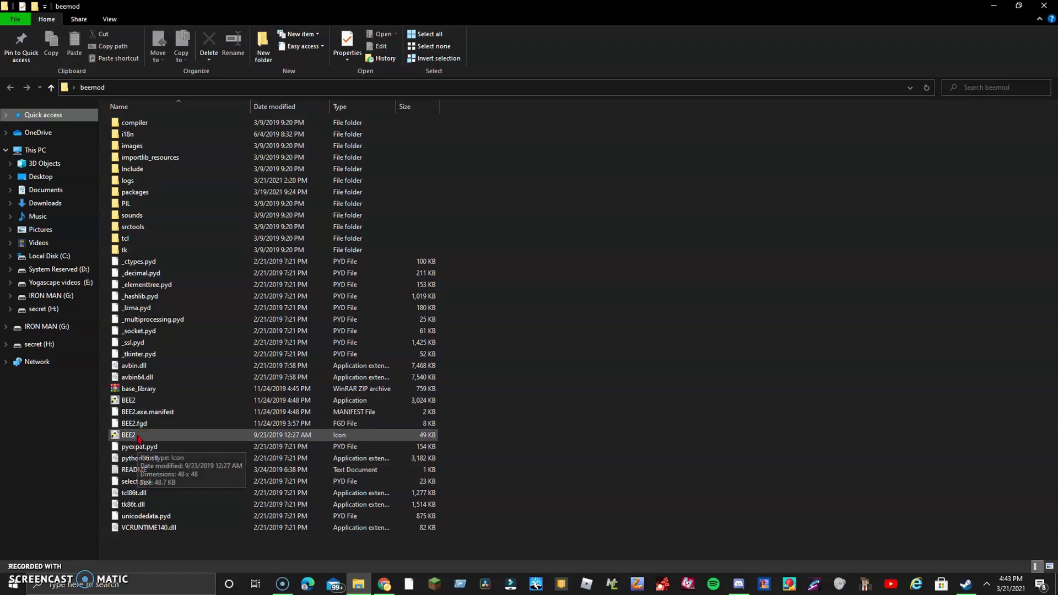
double_click(351, 436)
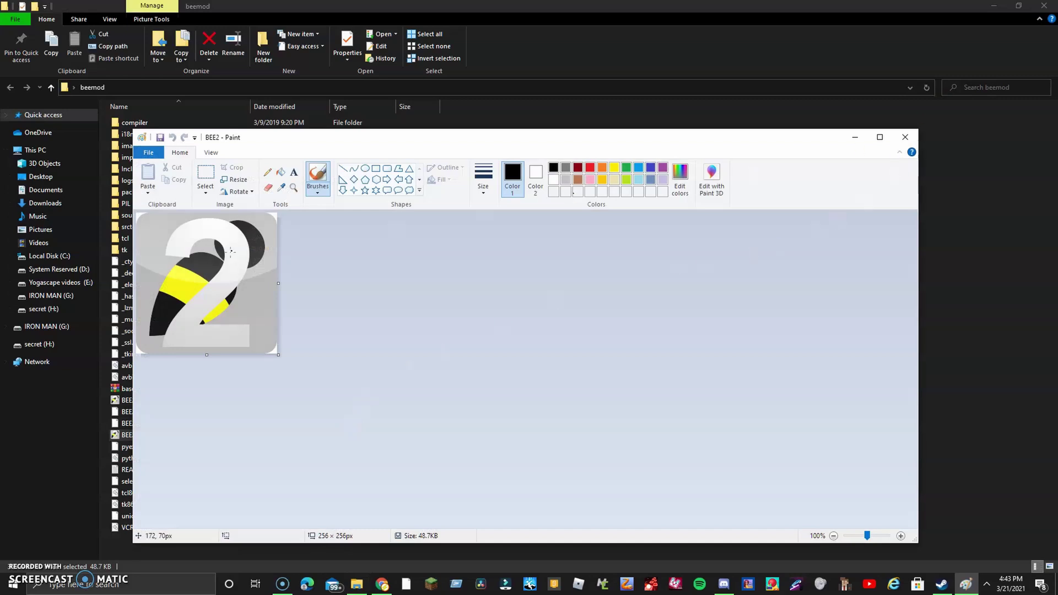
left_click_drag(222, 293, 240, 306)
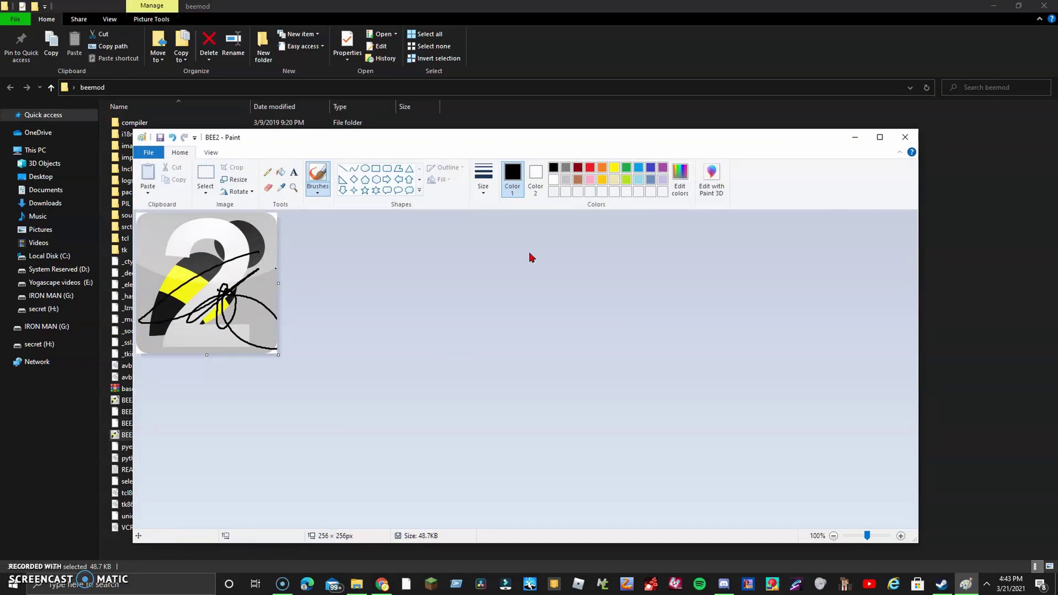
left_click(351, 406)
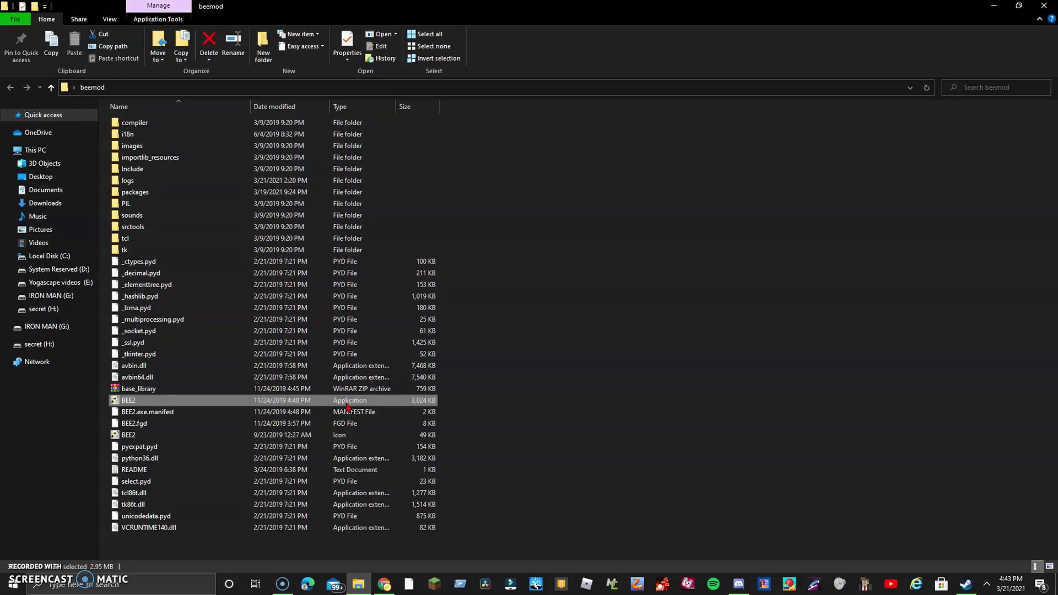
Step: Launch the BEE2 application to bring up the BEEMOD 4.36.1 item palette
double_click(351, 405)
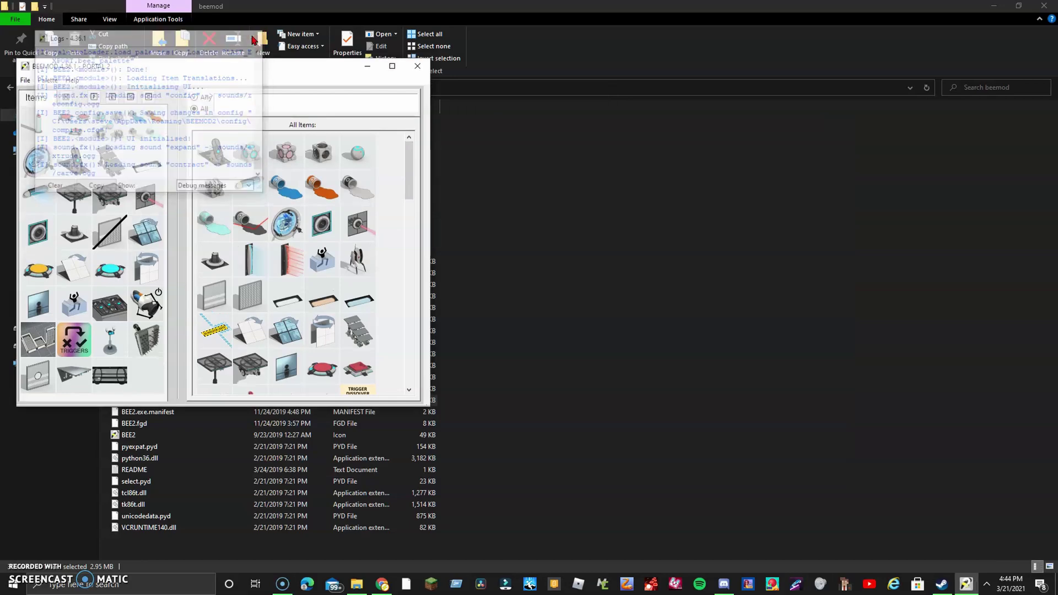
Step: Choose File > Add Game in BEE2
left_click(27, 80)
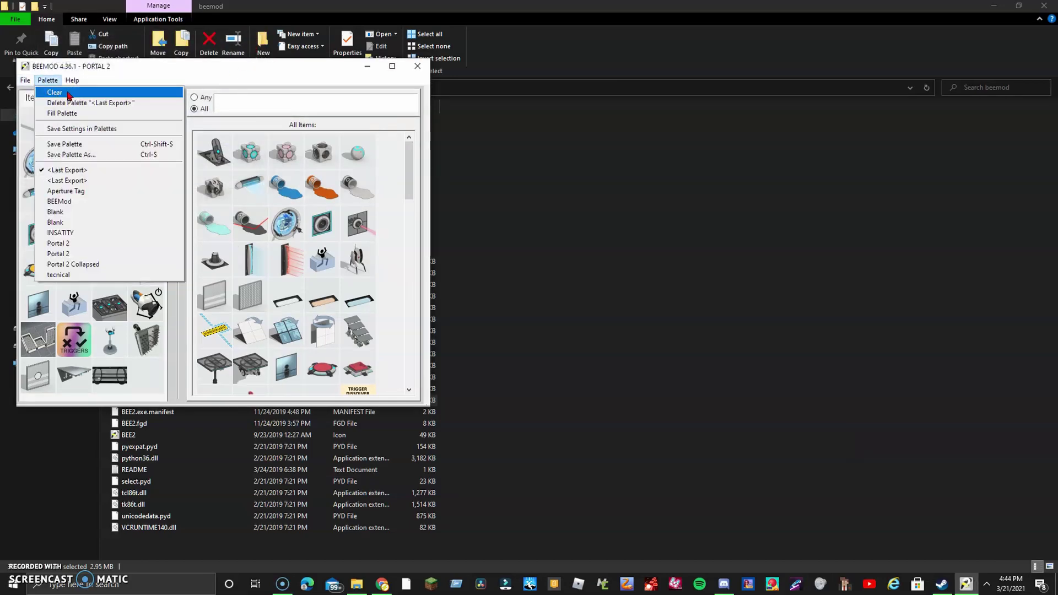
left_click(42, 102)
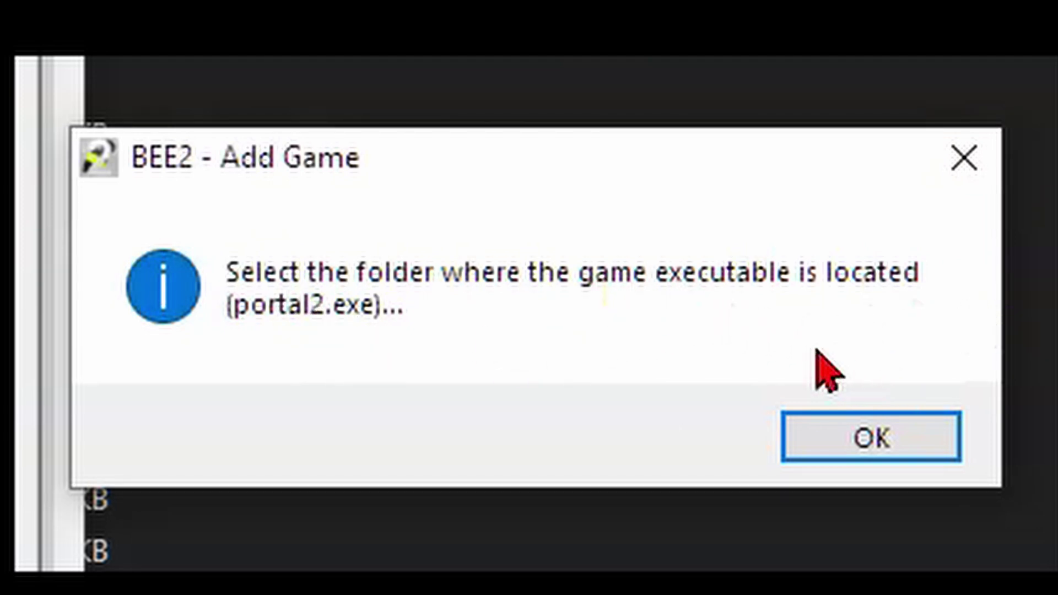
Step: Select portal2.exe from E:\SteamLibrary\steamapps\common\Portal 2 and name the game PORTAL 2
left_click(860, 438)
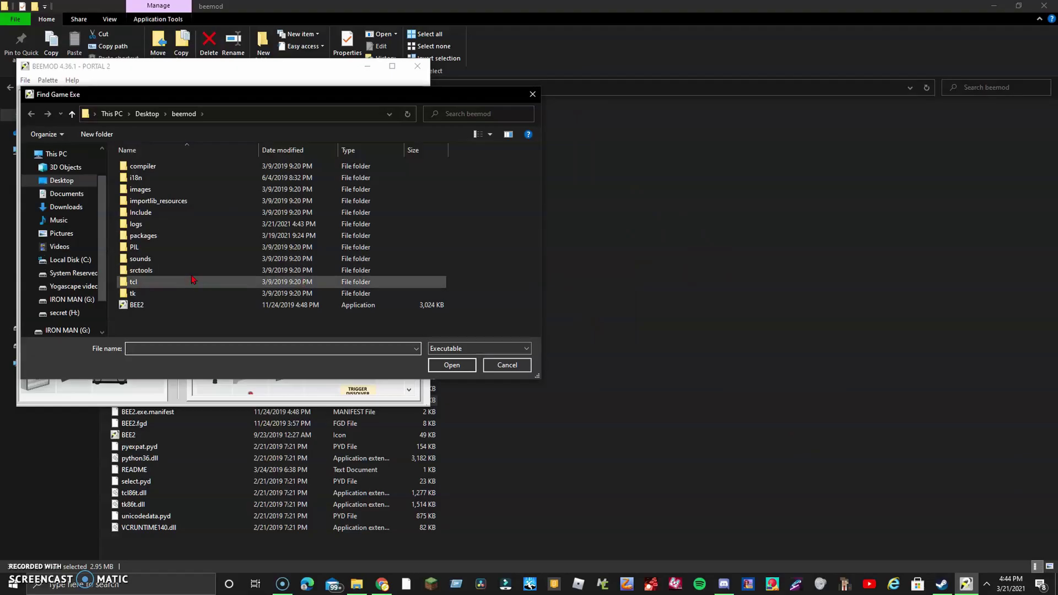
left_click(110, 114)
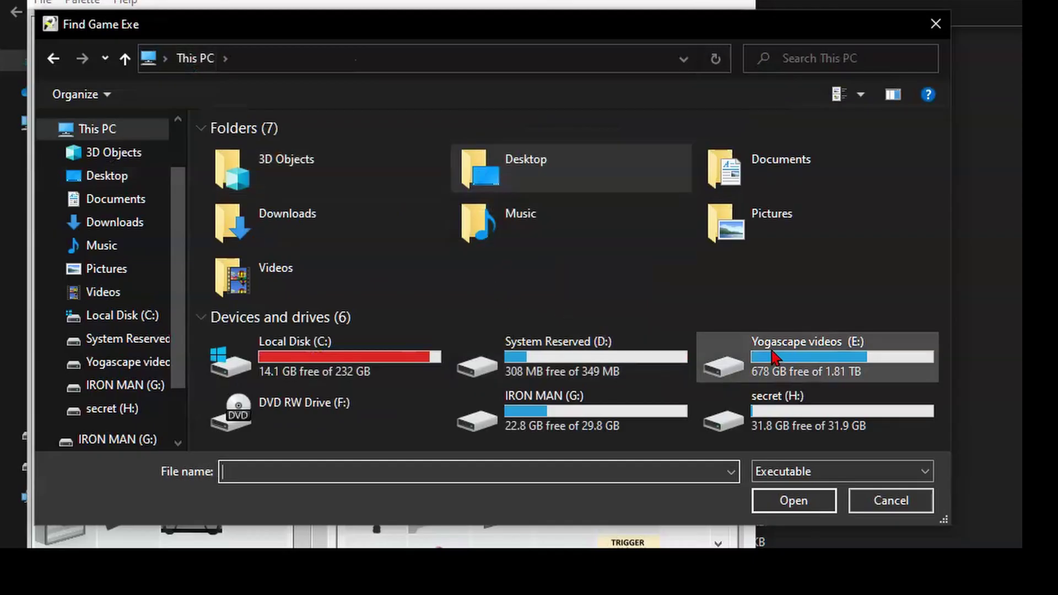
double_click(775, 356)
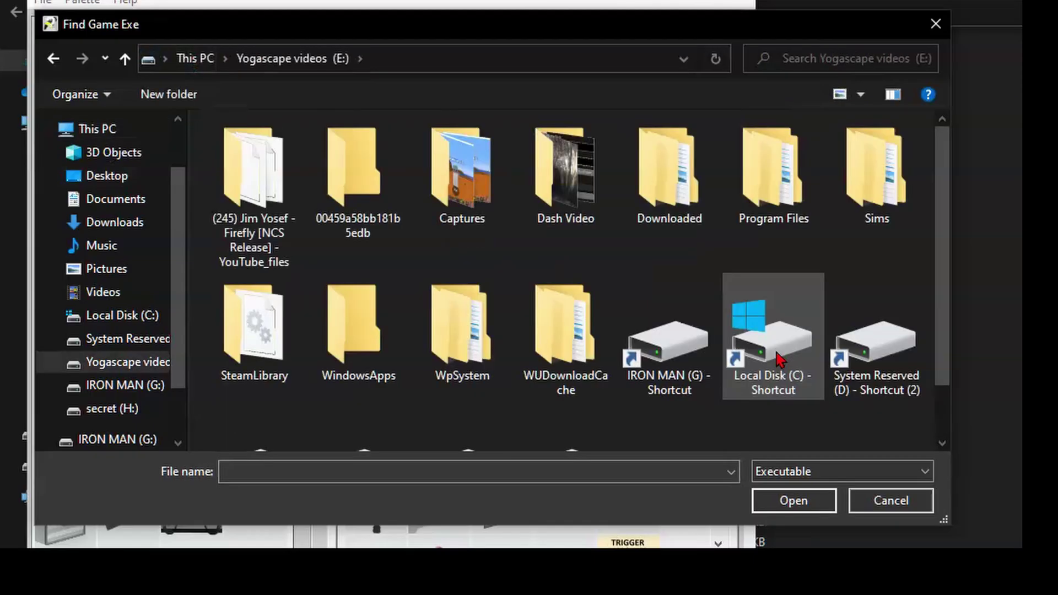
double_click(248, 328)
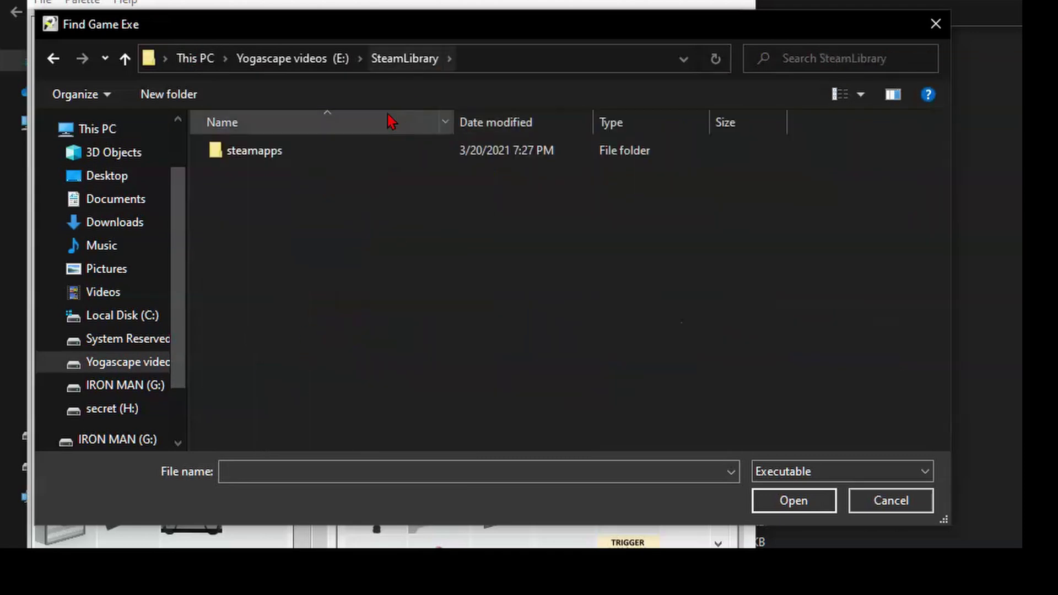
double_click(381, 151)
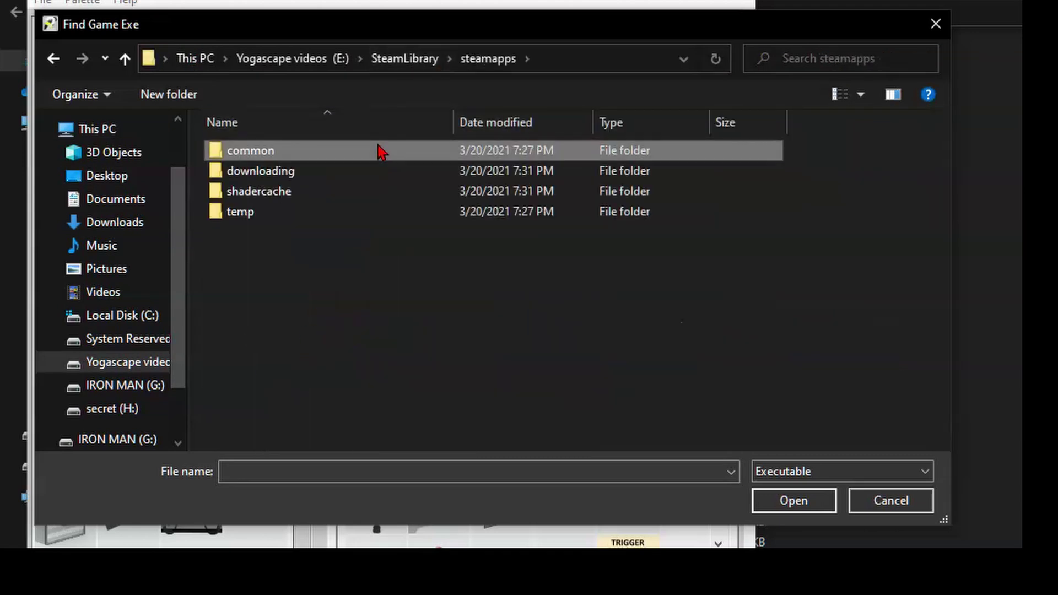
double_click(380, 152)
scroll(349, 329, "down", 1)
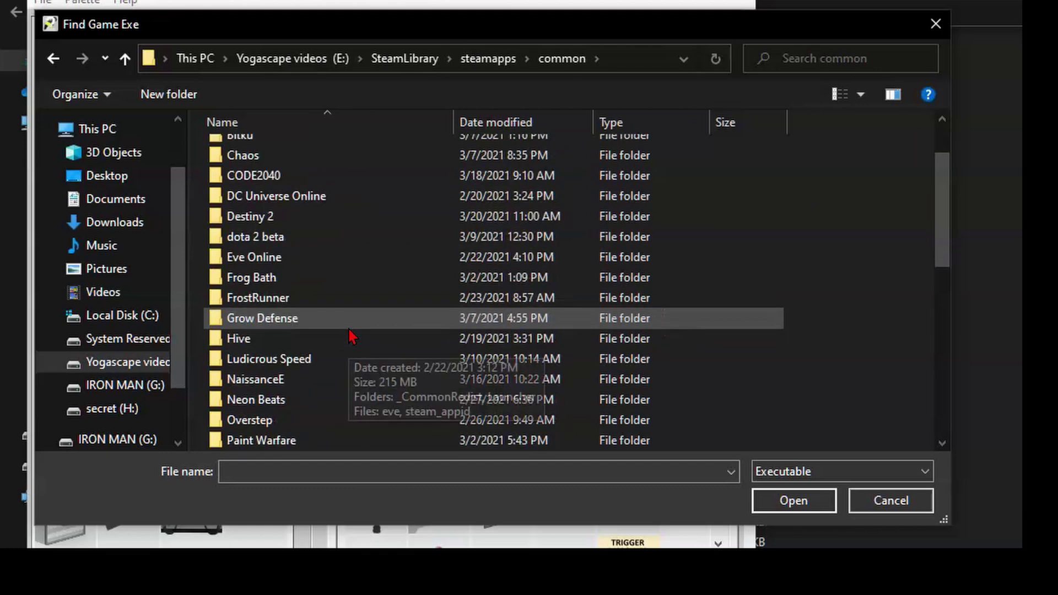
scroll(349, 329, "down", 1)
scroll(349, 329, "down", 2)
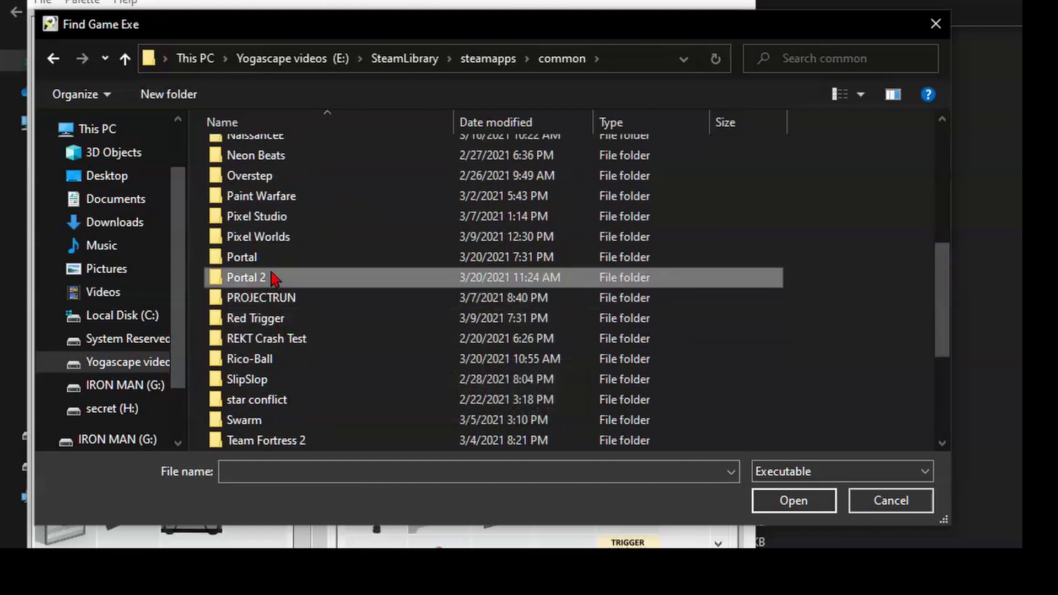
double_click(273, 279)
scroll(279, 371, "down", 2)
scroll(281, 418, "down", 4)
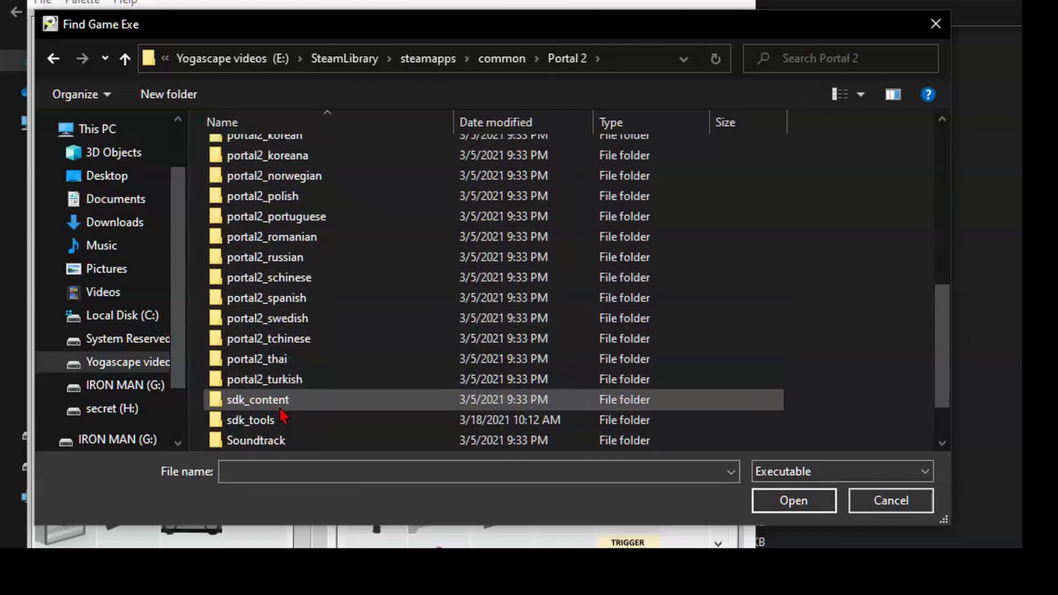
scroll(281, 418, "down", 1)
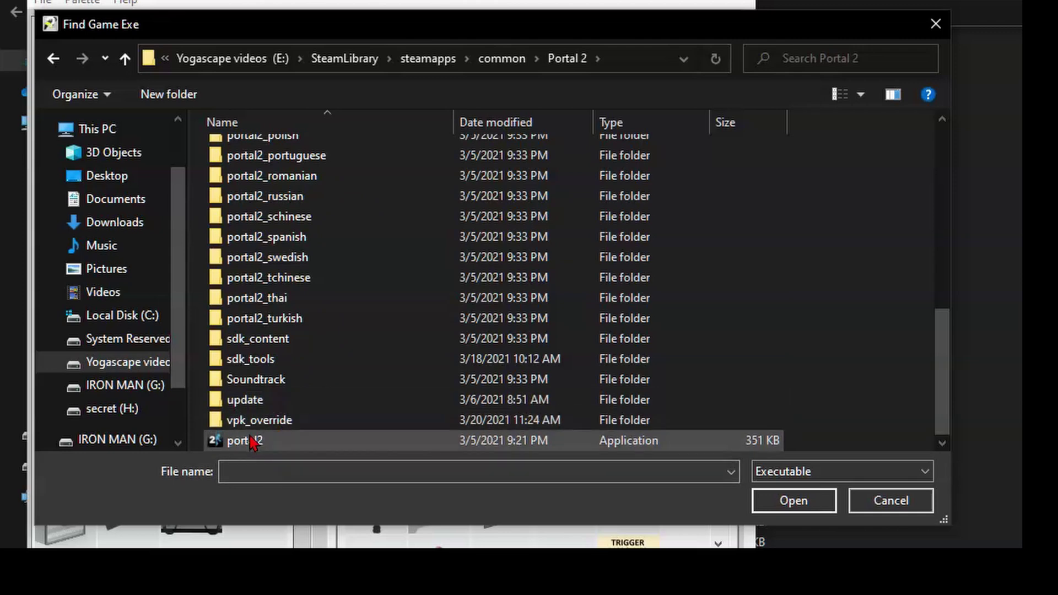
mouse_move(244, 440)
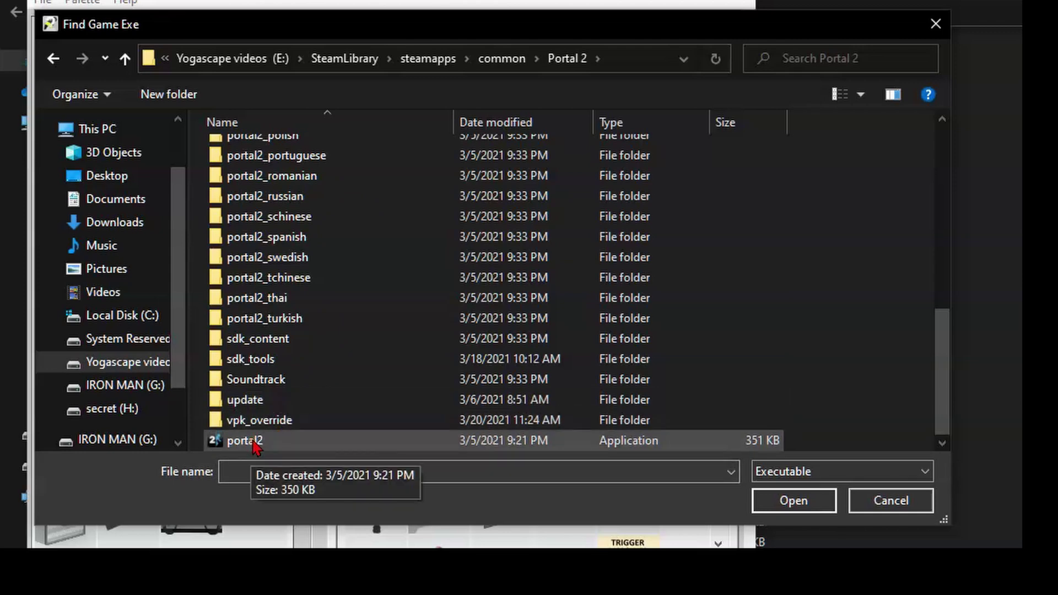
double_click(244, 441)
type("PORTAL 2")
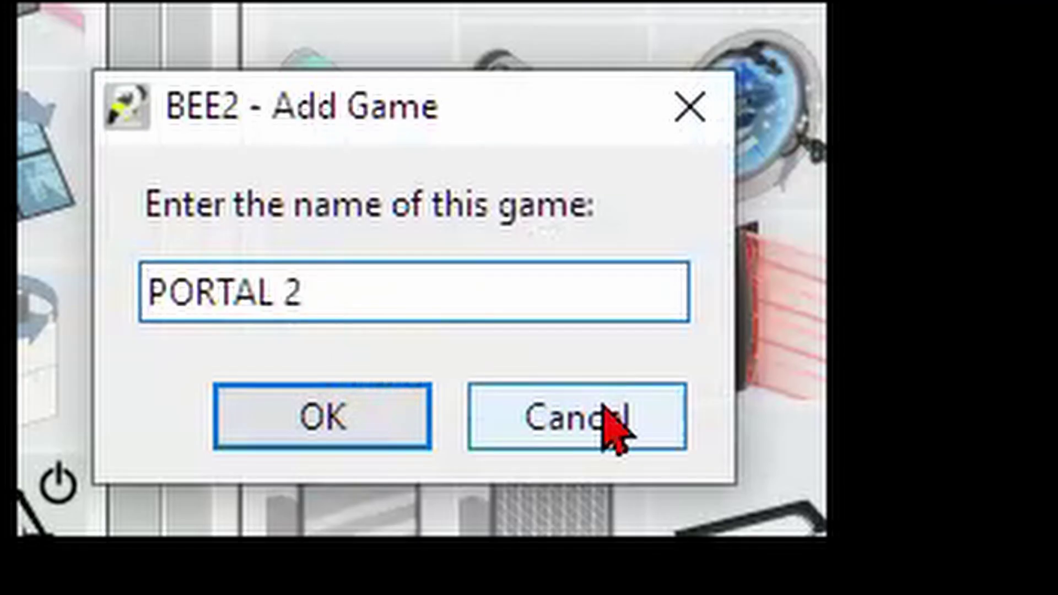
left_click(461, 352)
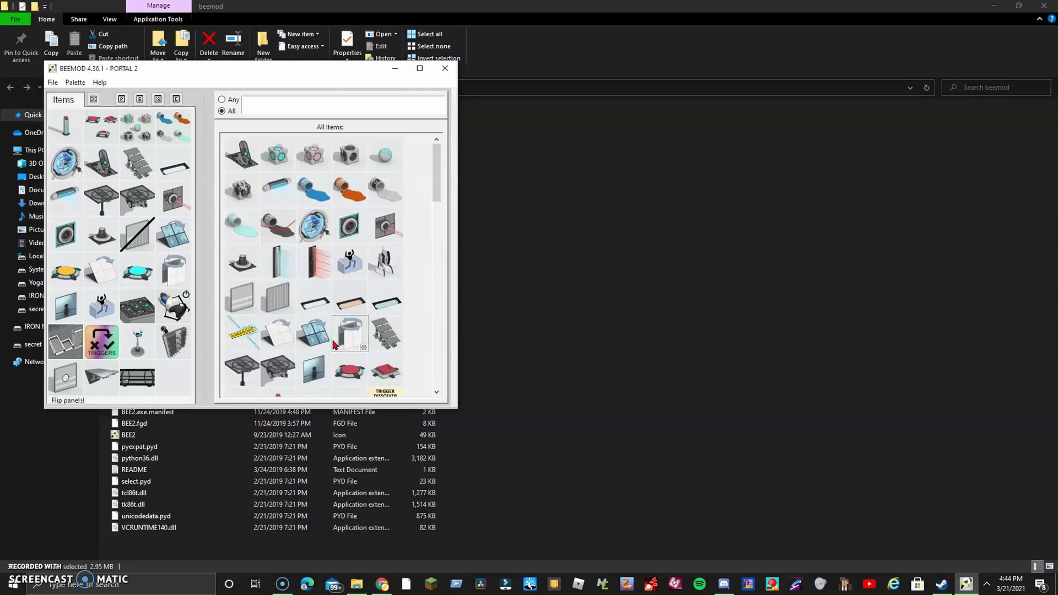
Step: Maximise the item editor and save the palette under the new name jfgsdkljgh
left_click(420, 68)
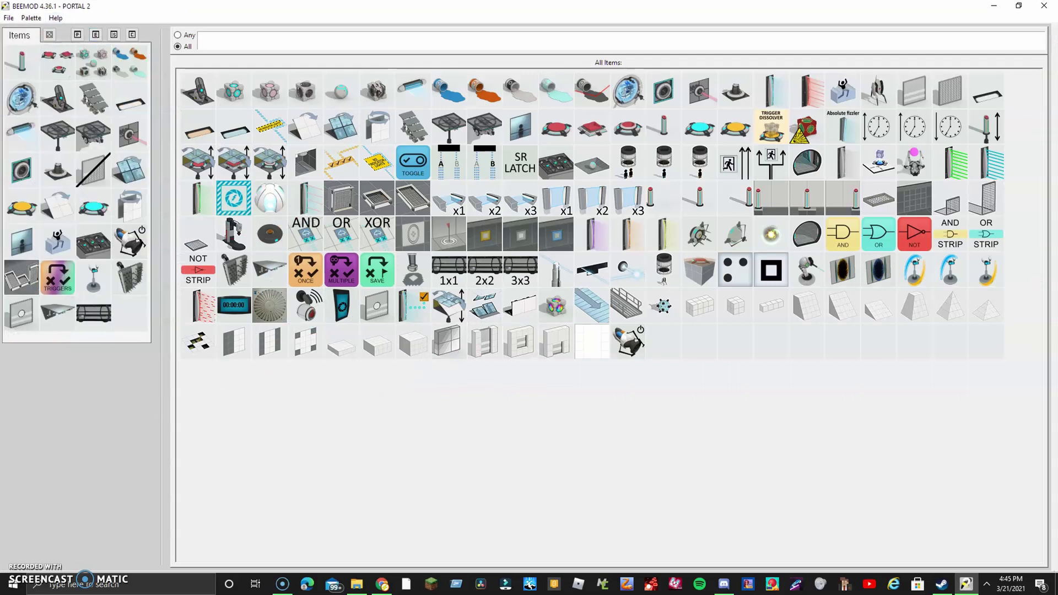
left_click(30, 19)
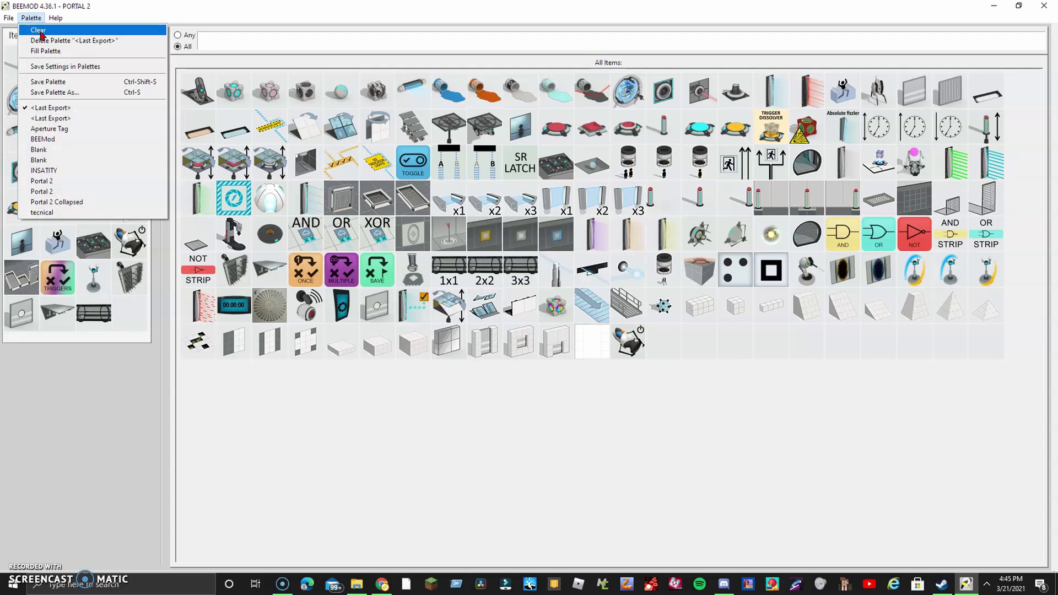
left_click(48, 83)
left_click(33, 17)
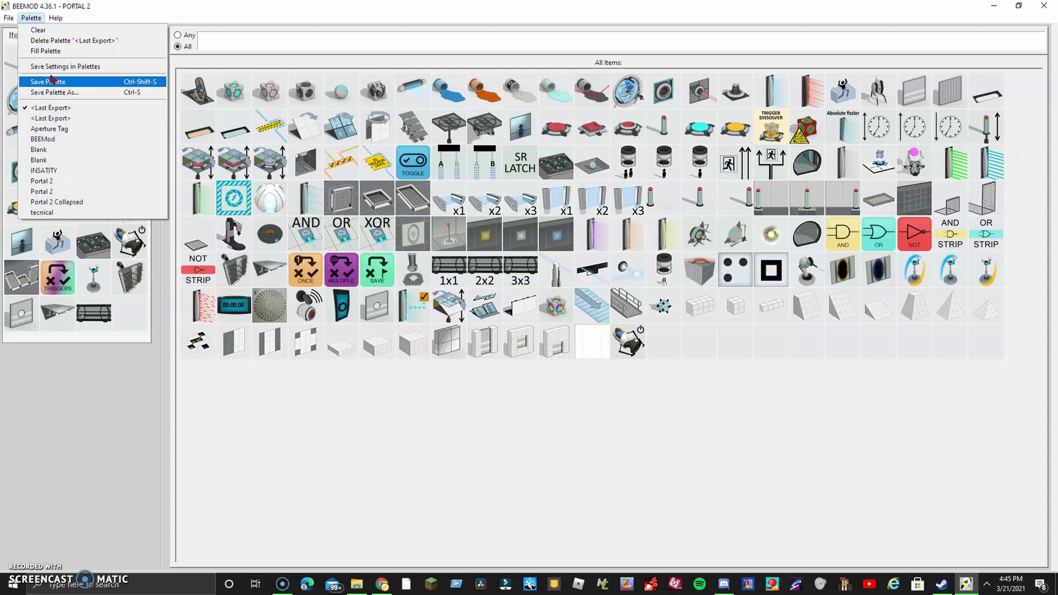
left_click(61, 95)
type("jfgsdkljgh")
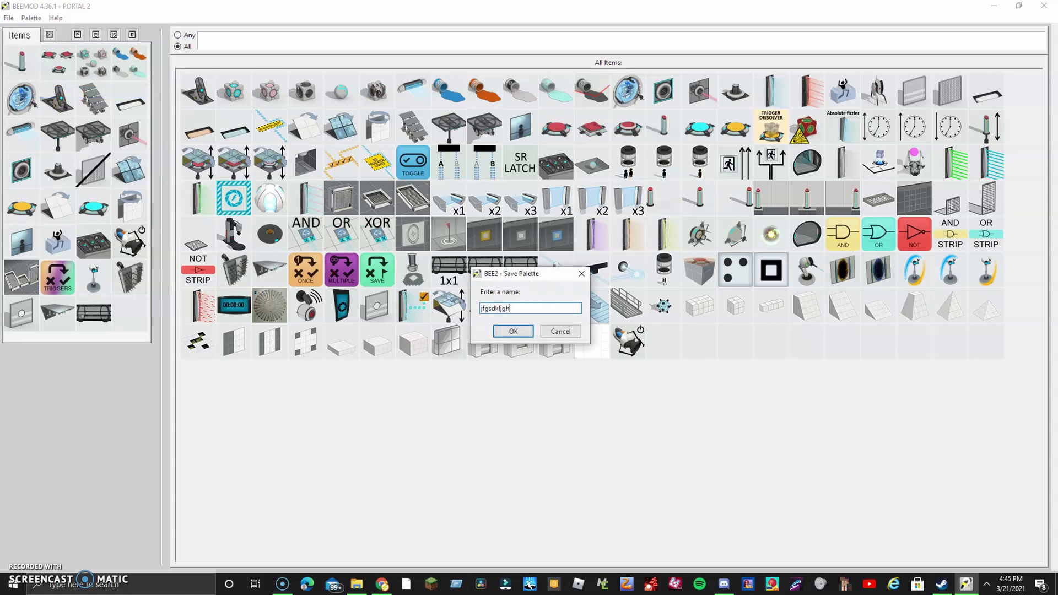
key("Return")
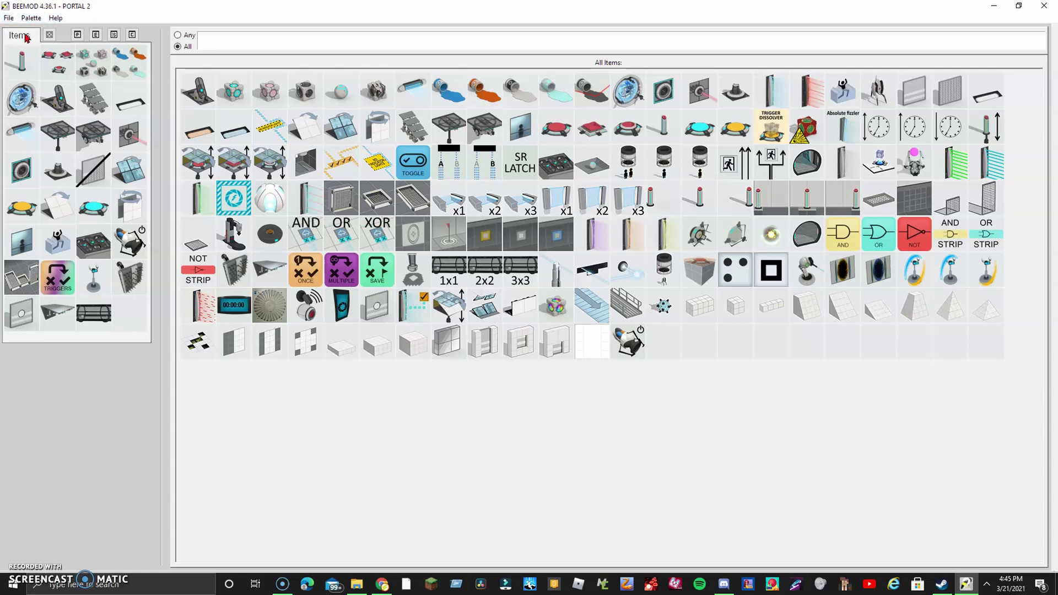
Step: Pick jfgsdkljgh in the Palettes list and close the list, leaving the slots empty
left_click(75, 37)
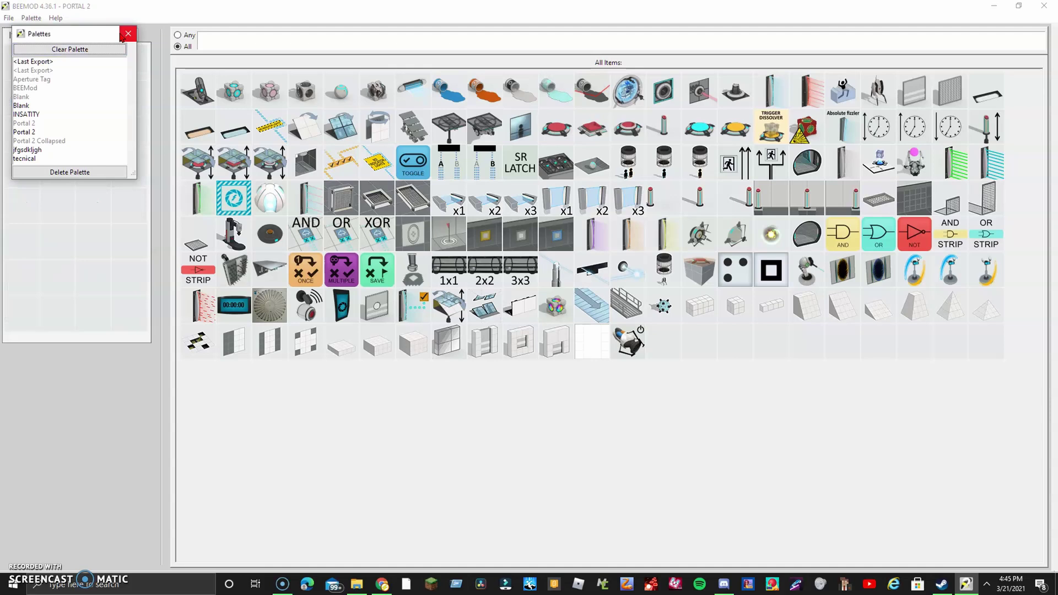
left_click(108, 61)
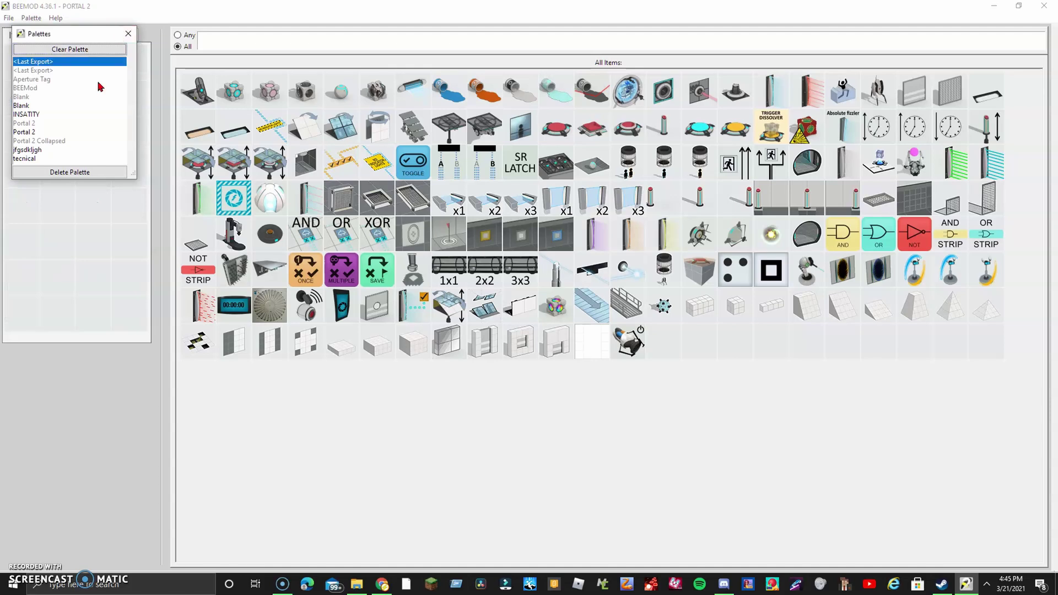
left_click(28, 149)
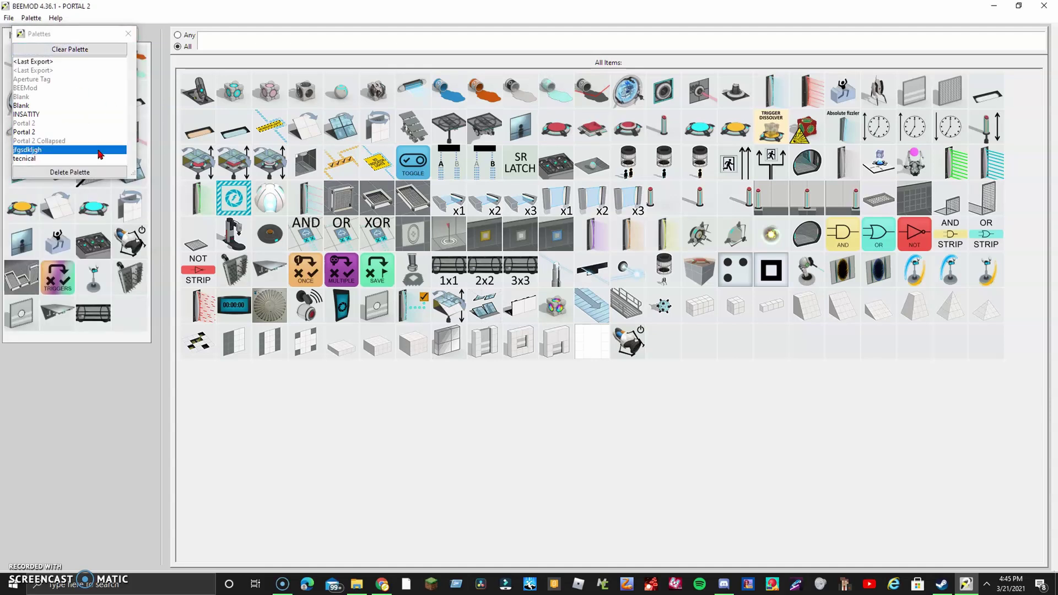
left_click(128, 33)
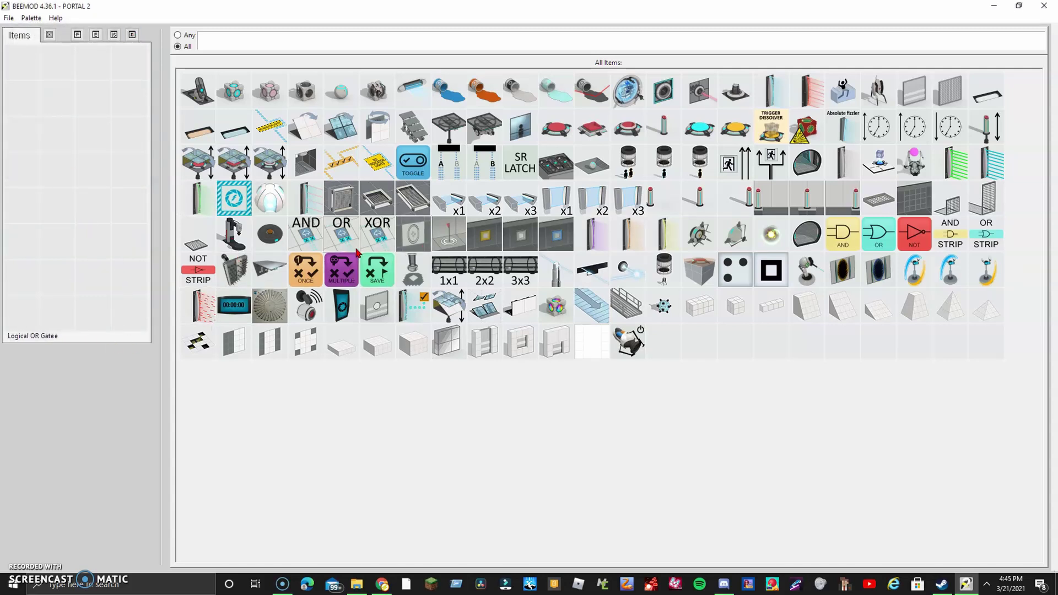
Step: Load the Portal 2 preset, then another preset, and drag Trigger Multiple in and back out
left_click(31, 18)
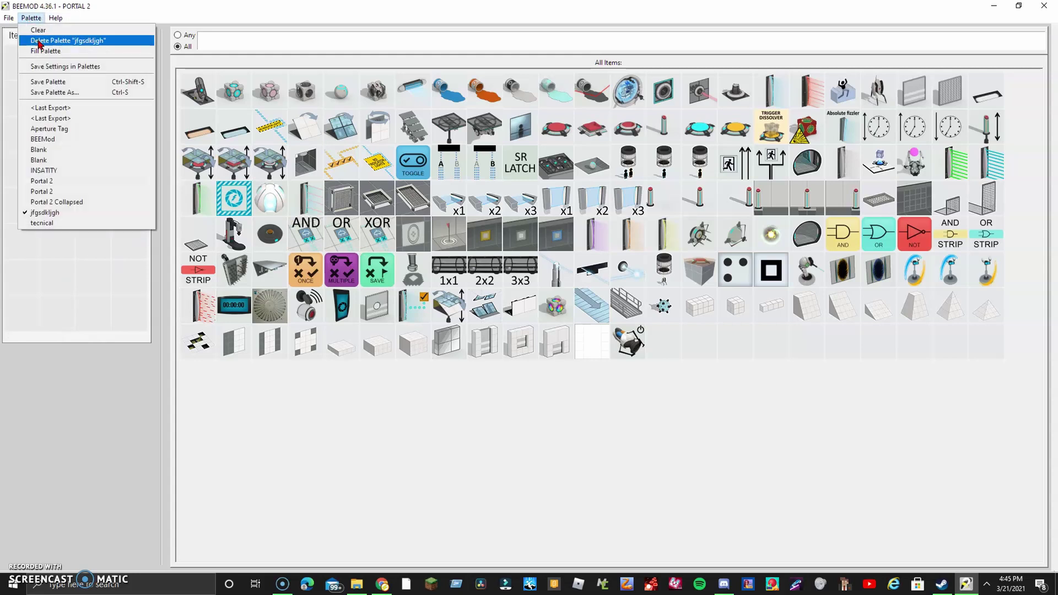
left_click(57, 182)
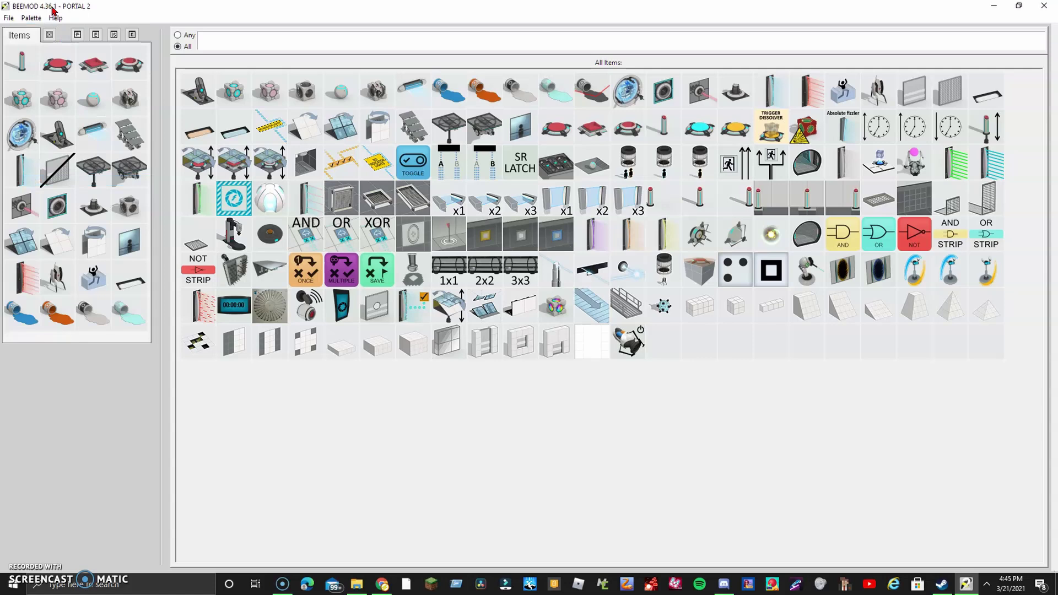
left_click(35, 19)
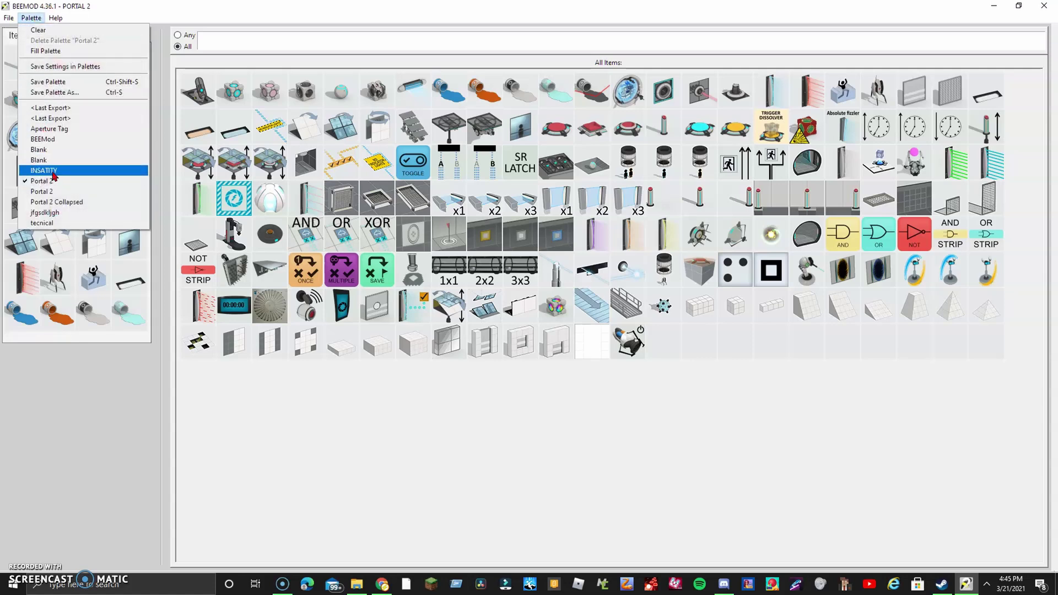
left_click(63, 205)
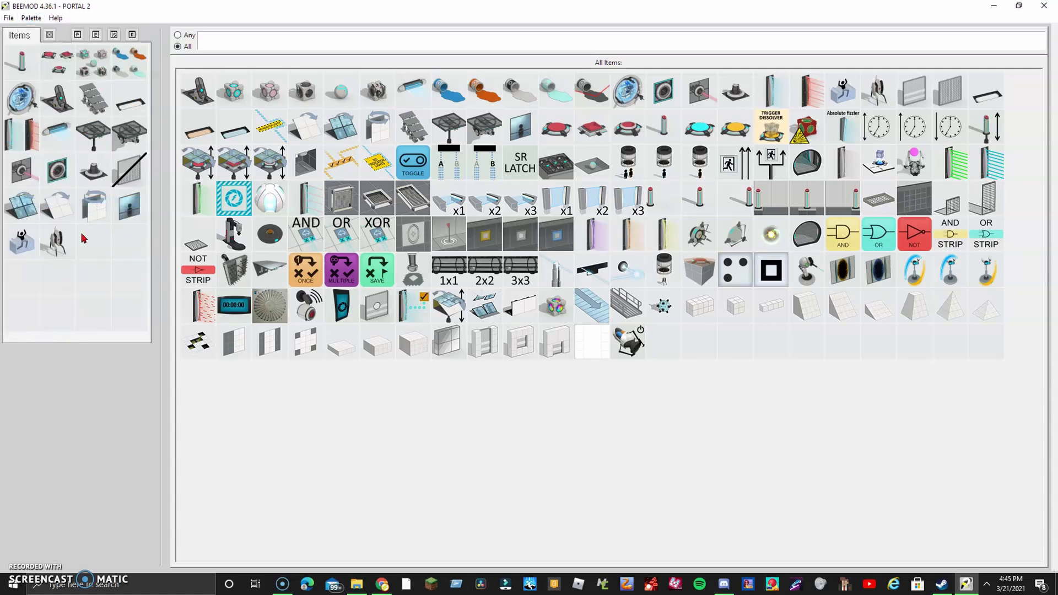
left_click_drag(342, 269, 96, 253)
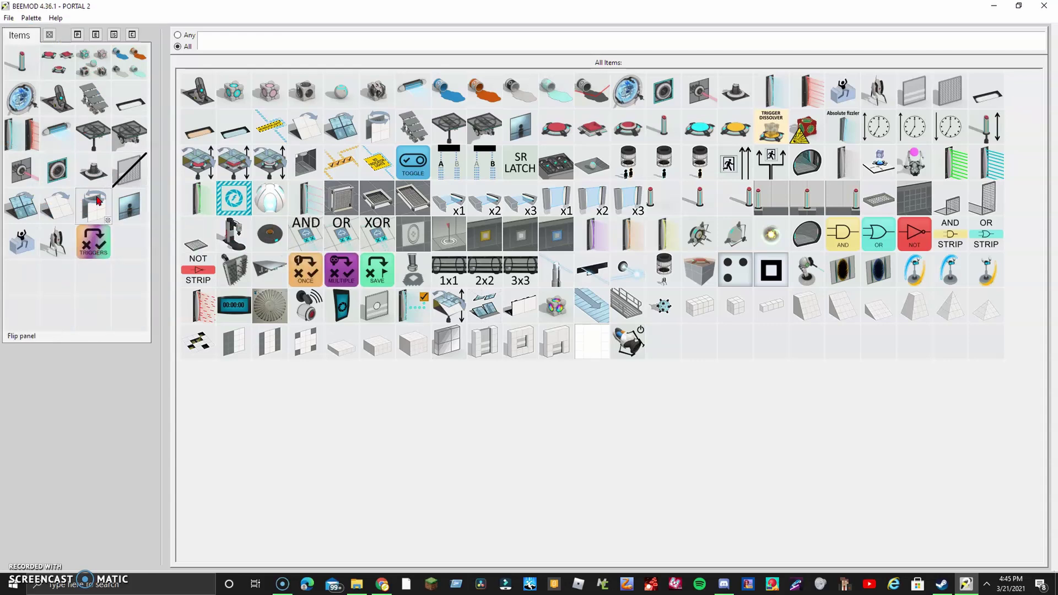
left_click_drag(97, 248, 92, 388)
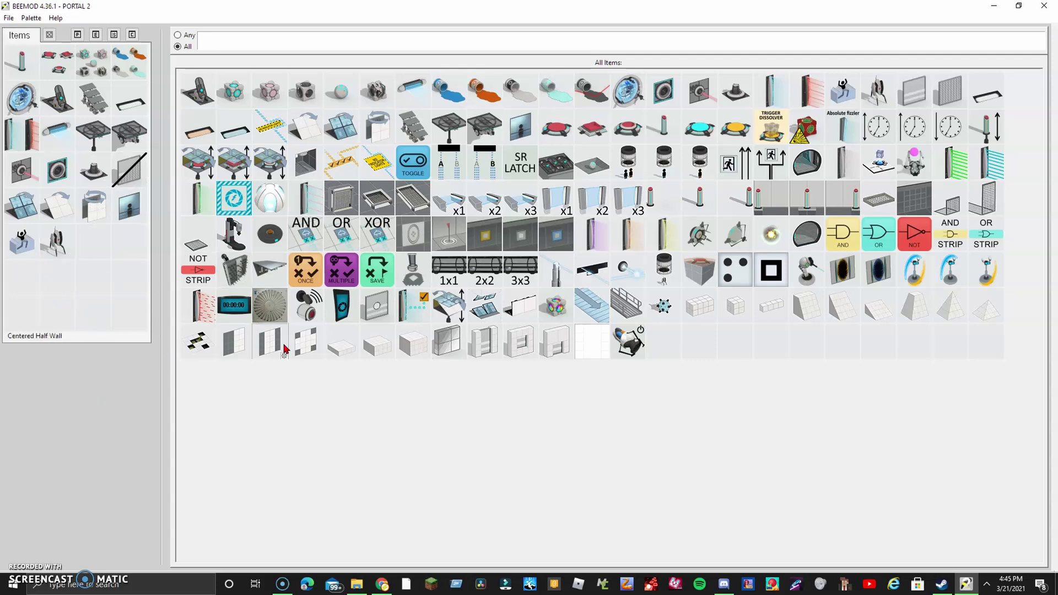
Step: Run File > Export to PORTAL 2 and answer No to launching the game
left_click(11, 20)
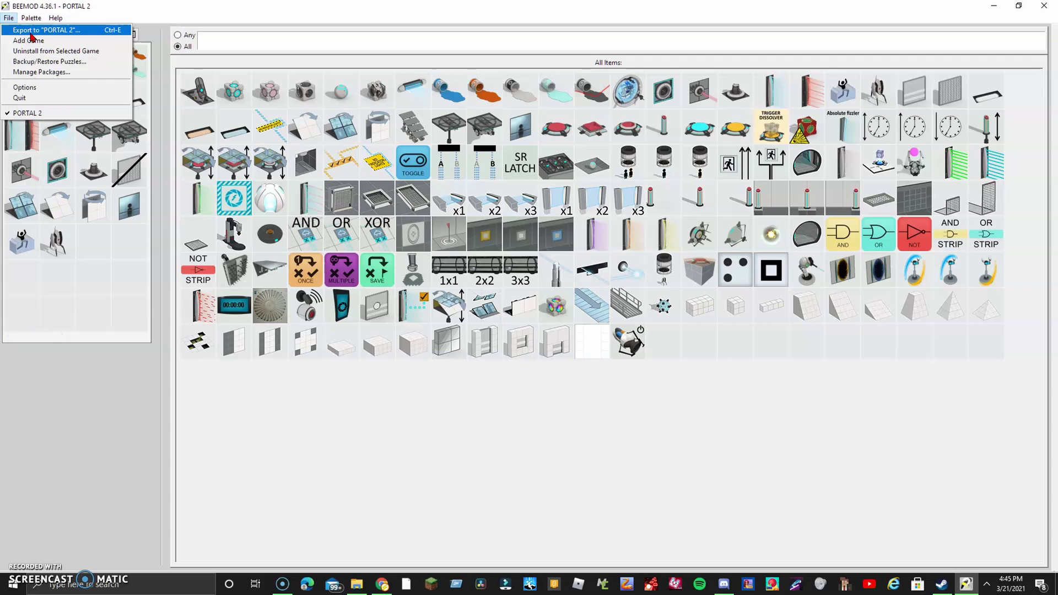
left_click(31, 34)
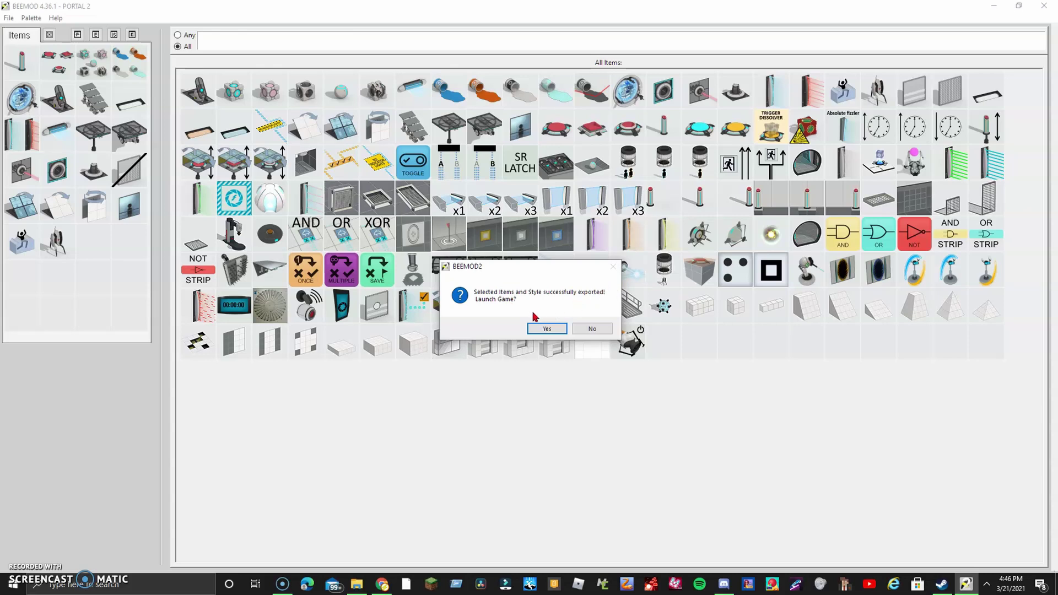
left_click(579, 329)
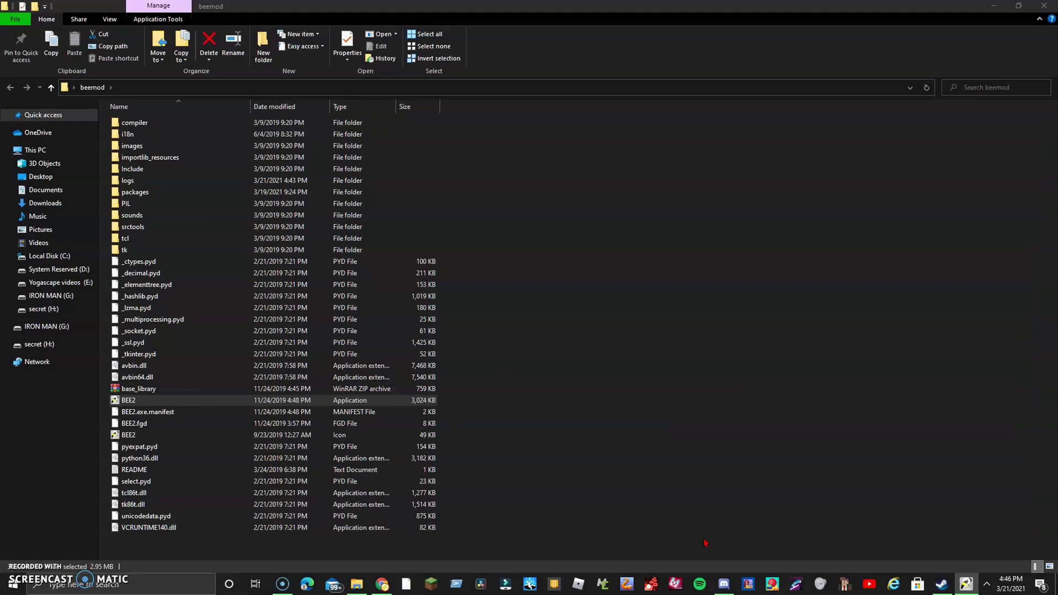
Step: Restore the BEEmod item editor window from its taskbar icon
left_click(966, 585)
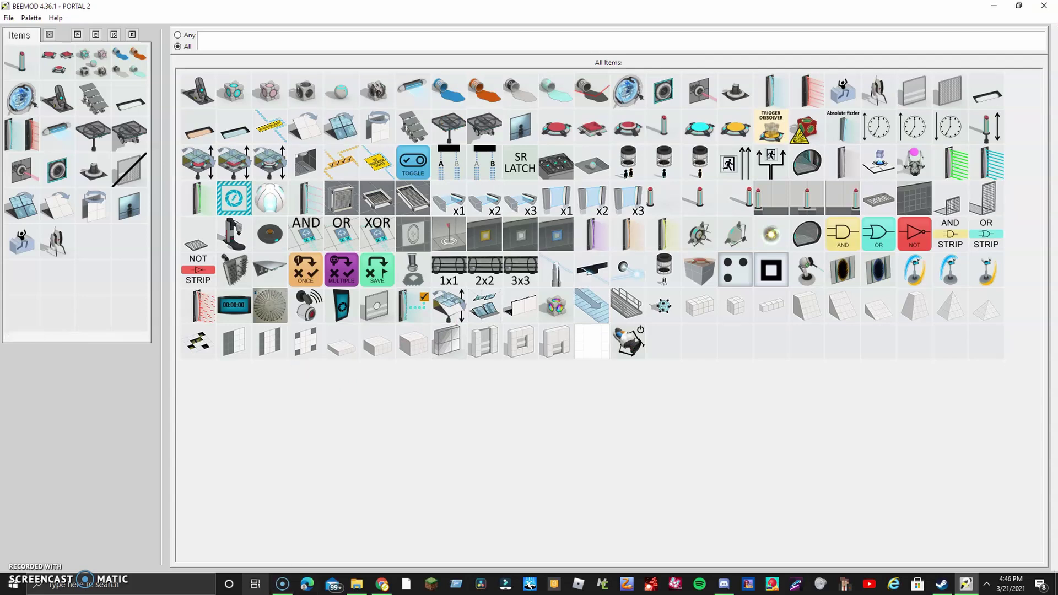
left_click(289, 589)
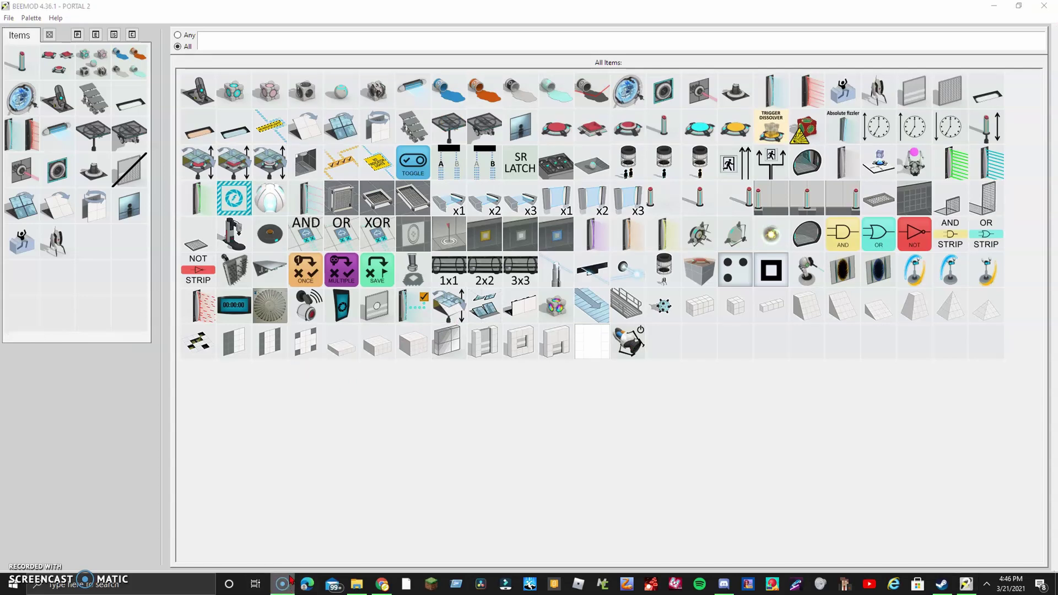